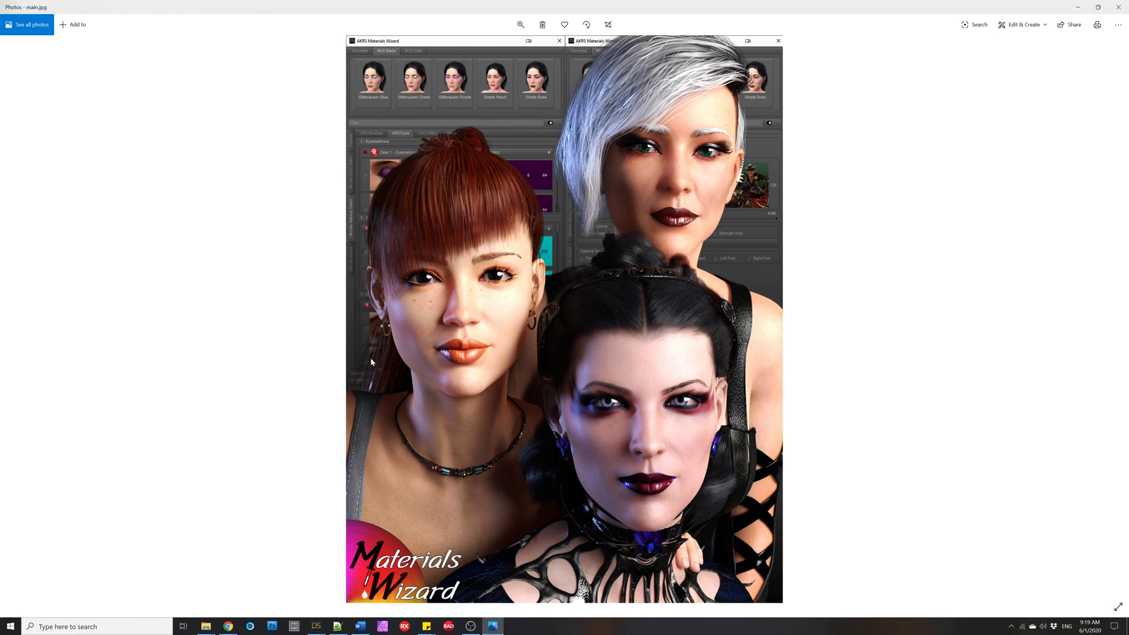
# Advance in Windows Photos from main.jpg to the popup_1.jpg workflow overview image.
pyautogui.press('Right')
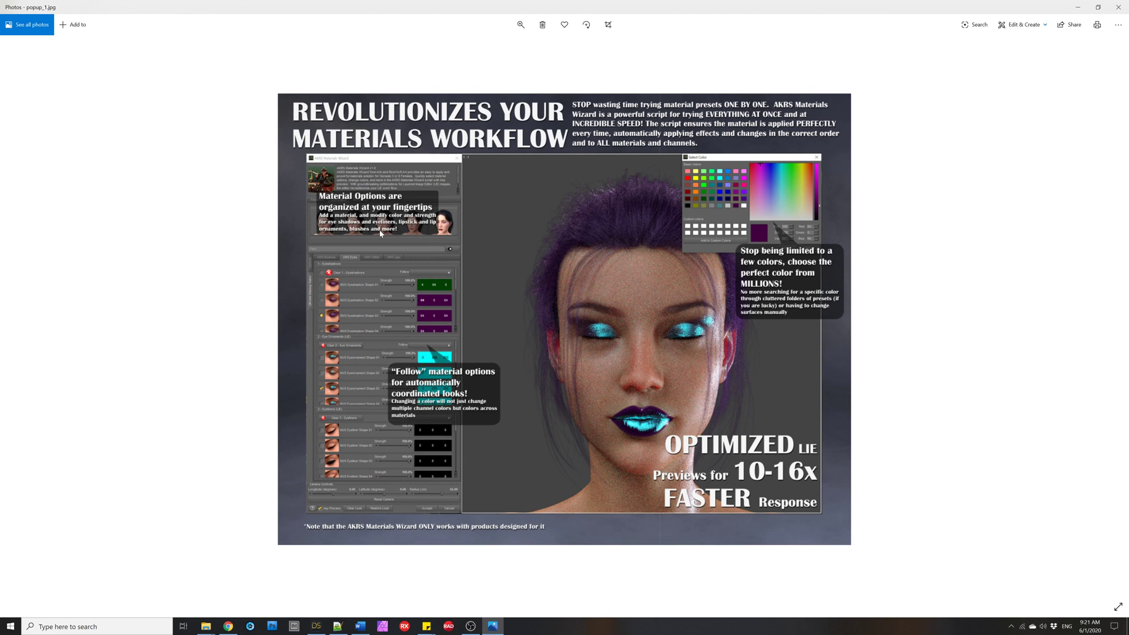
# Step forward to popup_3.jpg and back, then land on popup_4.jpg (Designed to Grow).
pyautogui.press('Right')
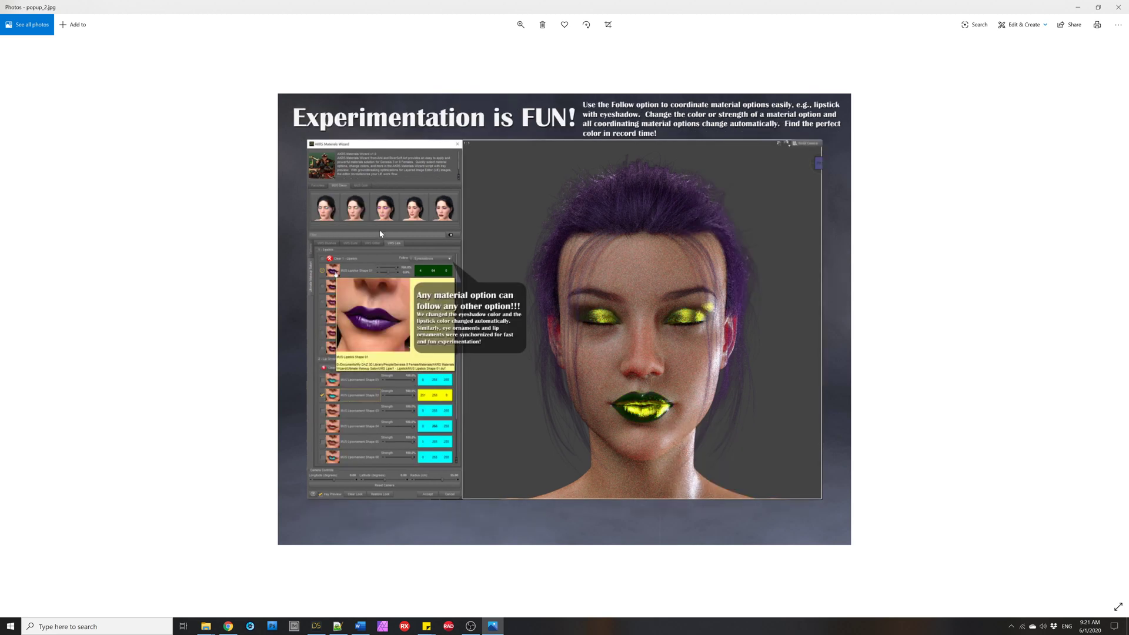
pyautogui.press('Right')
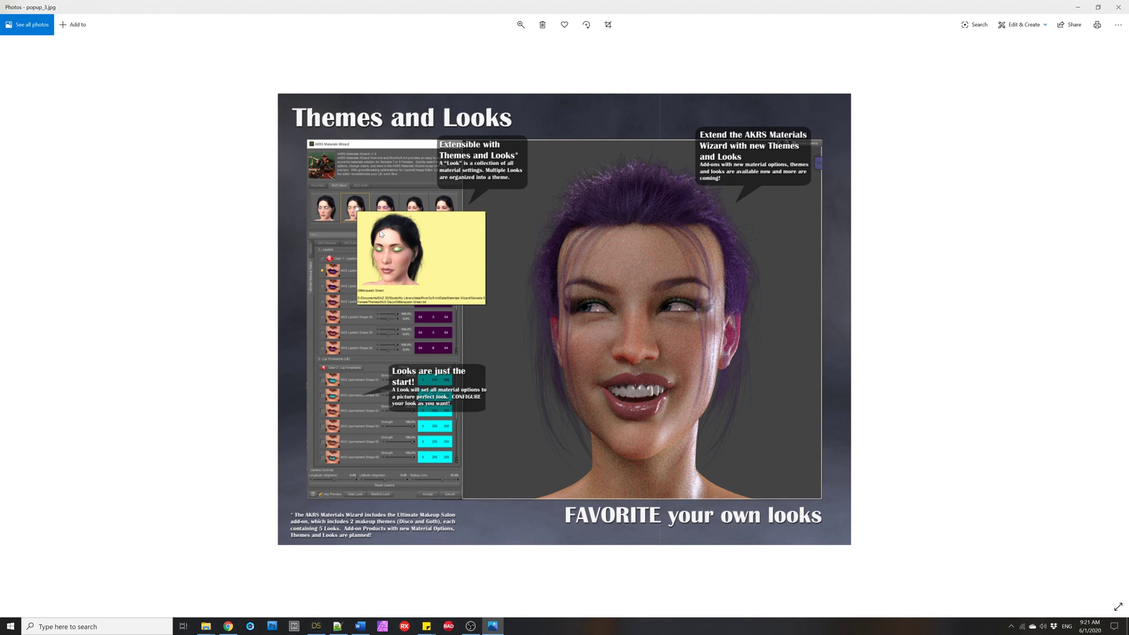
pyautogui.press('Left')
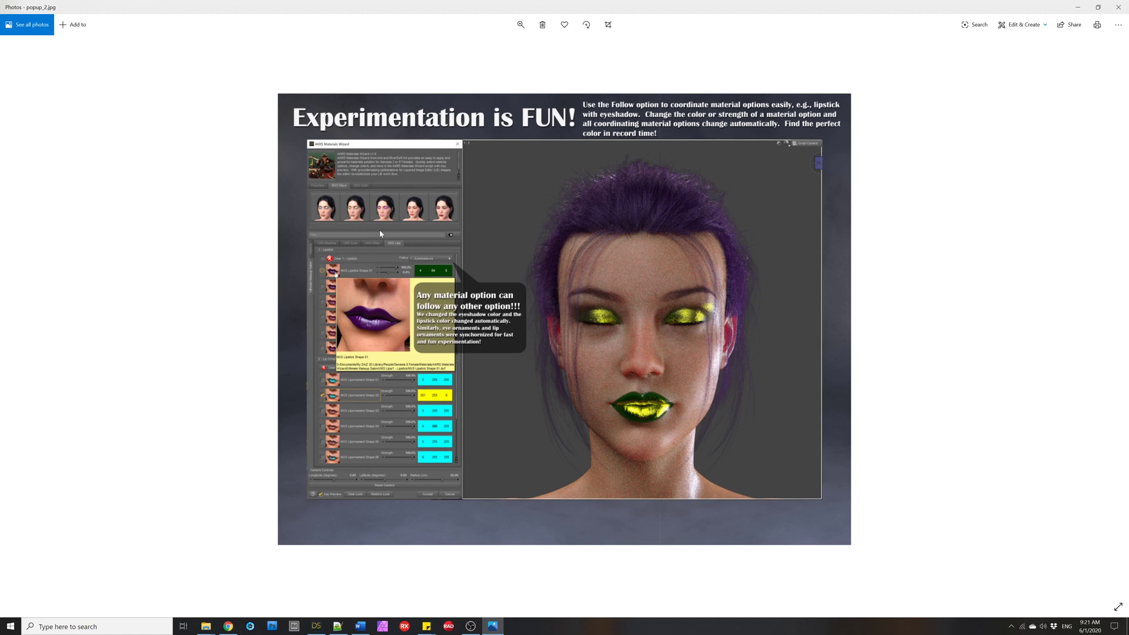
pyautogui.press('Right')
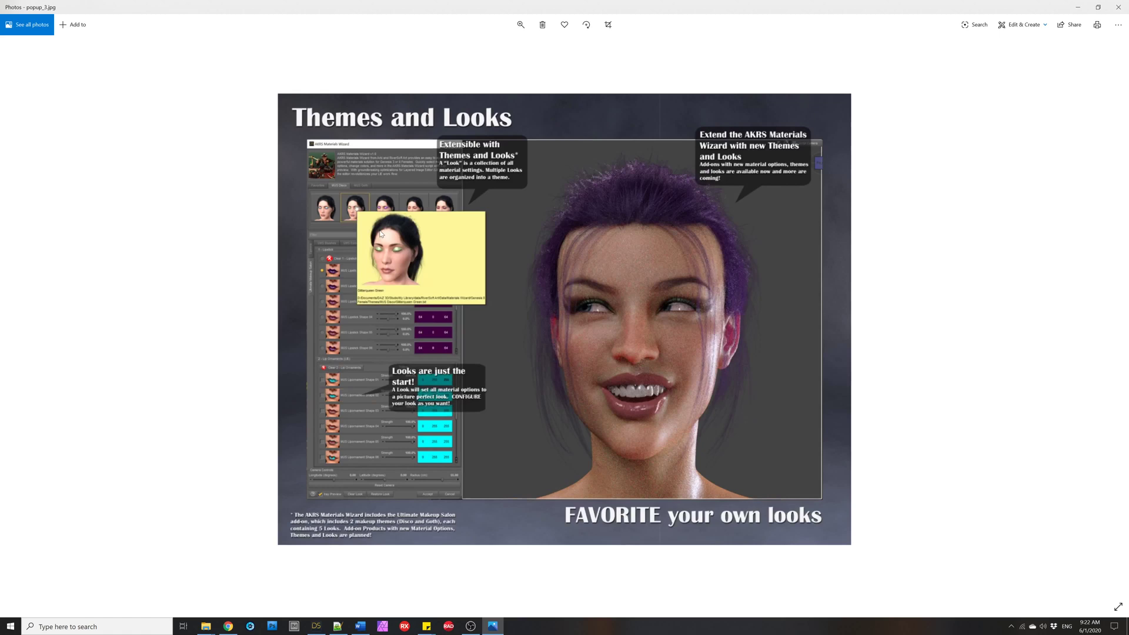
pyautogui.press('Right')
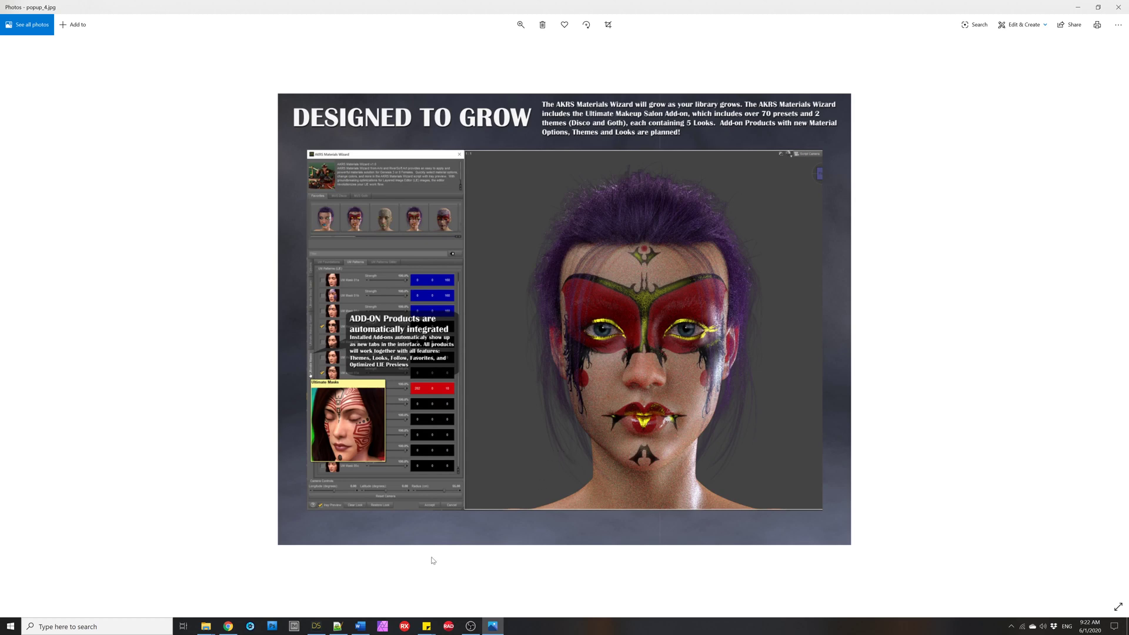
# Switch to DAZ Studio and run the AKRS Materials Wizard script from Content Library Scripts.
pyautogui.click(316, 627)
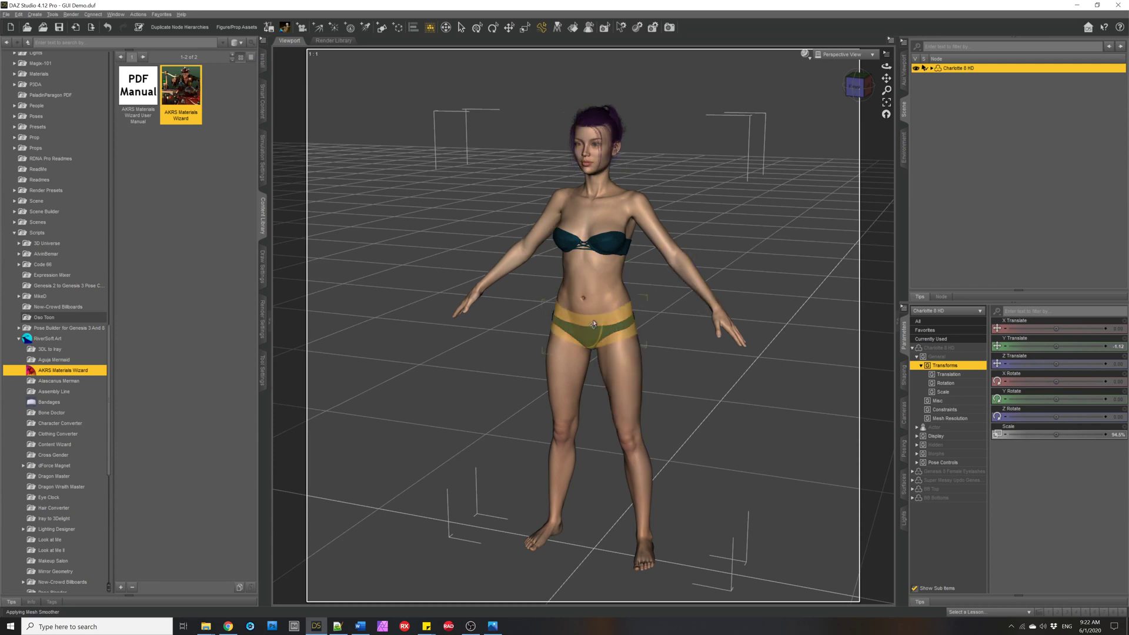
pyautogui.doubleClick(175, 95)
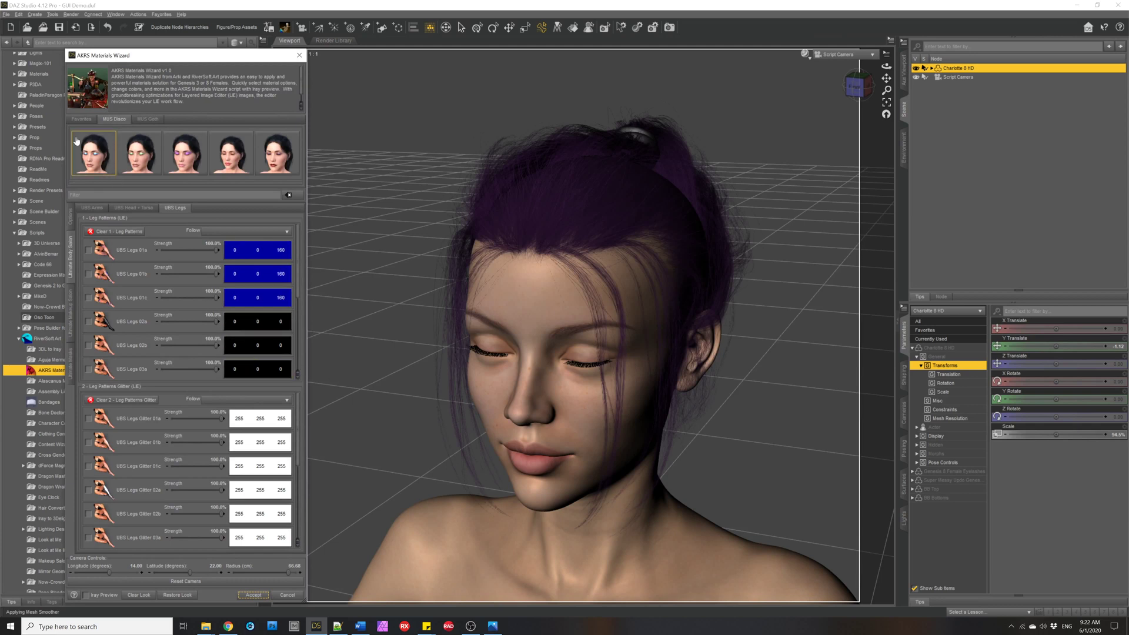
# Show the Favorites looks, then the MUS Goth theme looks.
pyautogui.click(82, 119)
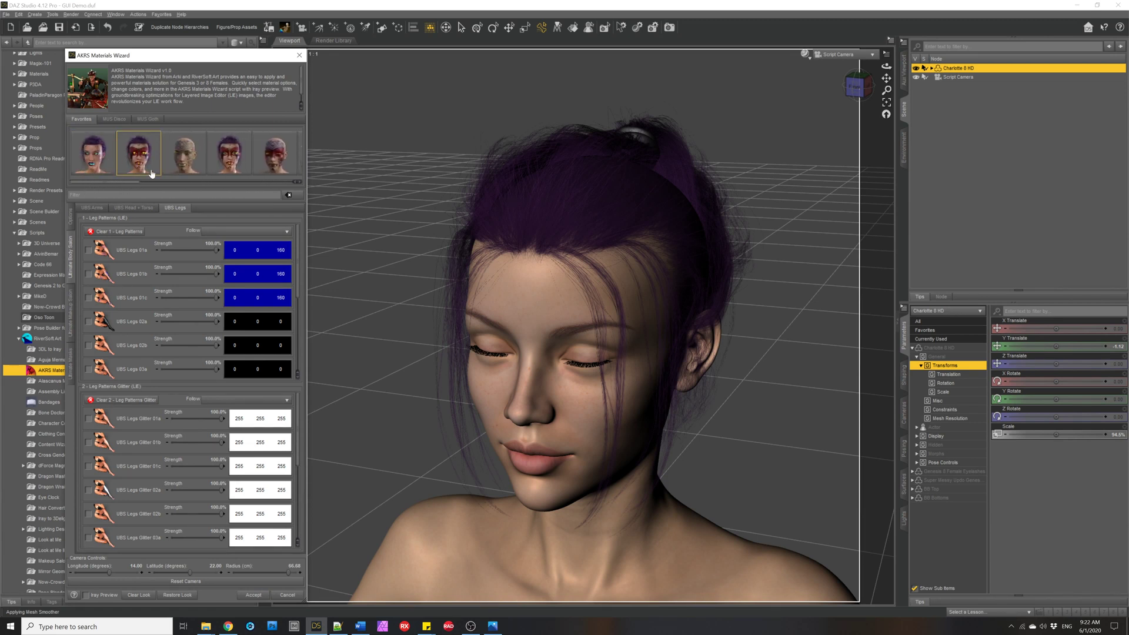
pyautogui.click(107, 119)
pyautogui.click(151, 125)
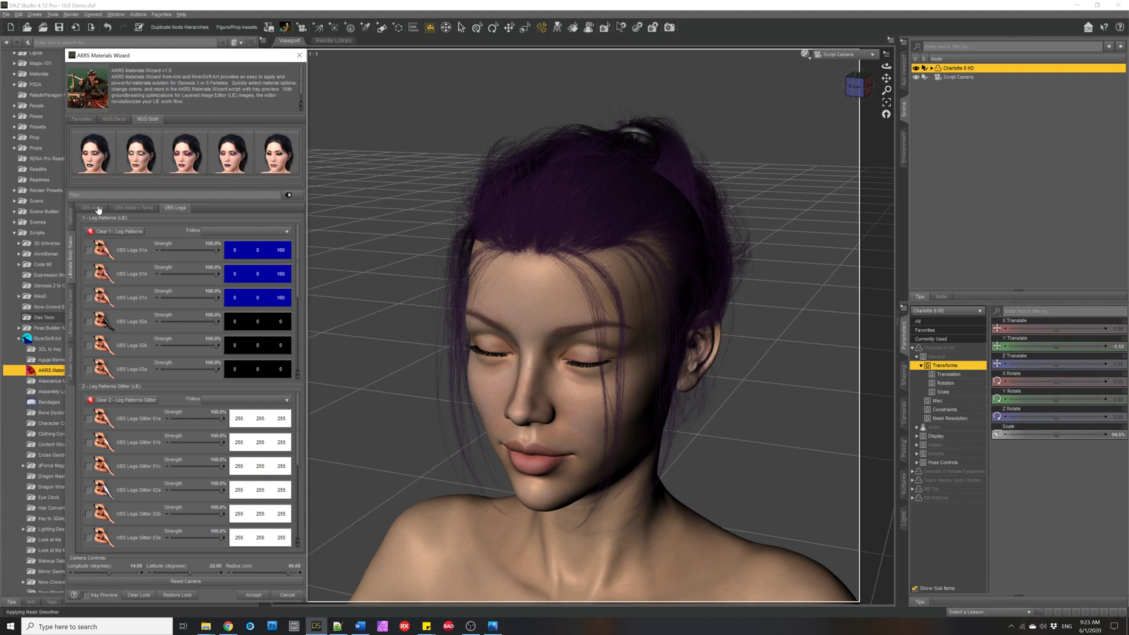
# Browse the eye makeup and leg pattern categories, ending on Ultimate Masks patterns.
pyautogui.click(71, 331)
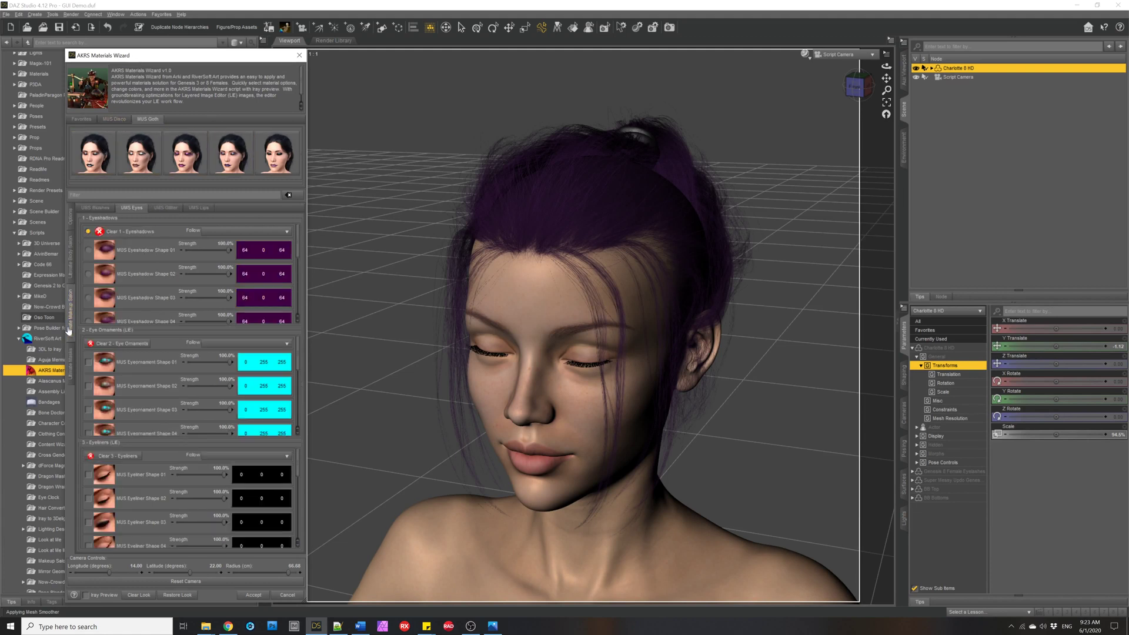
pyautogui.click(67, 264)
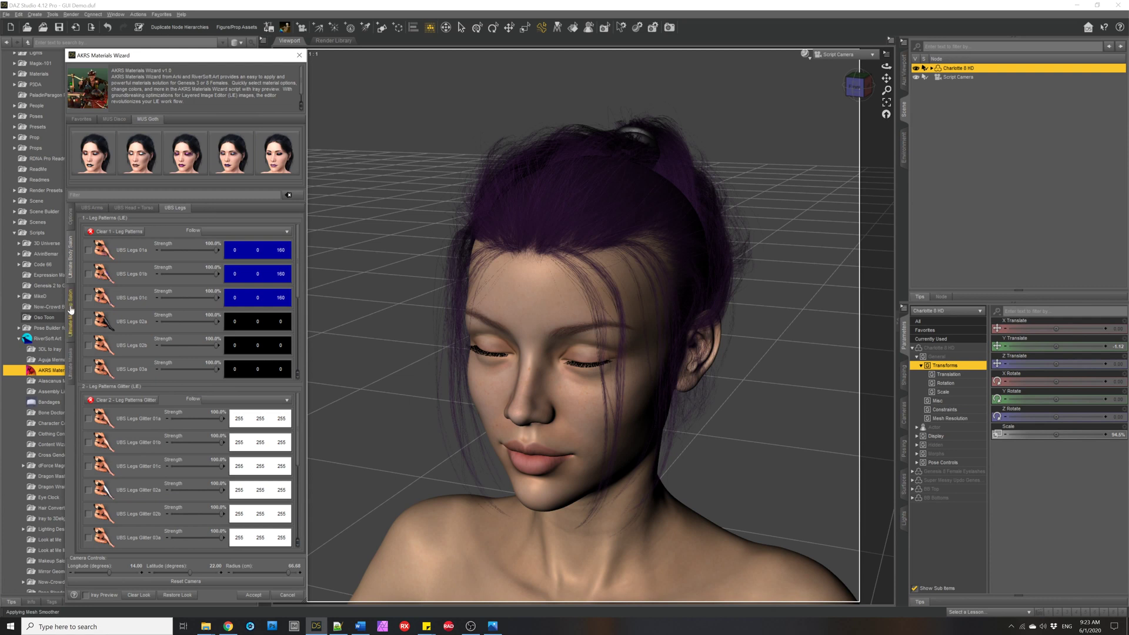
pyautogui.click(71, 327)
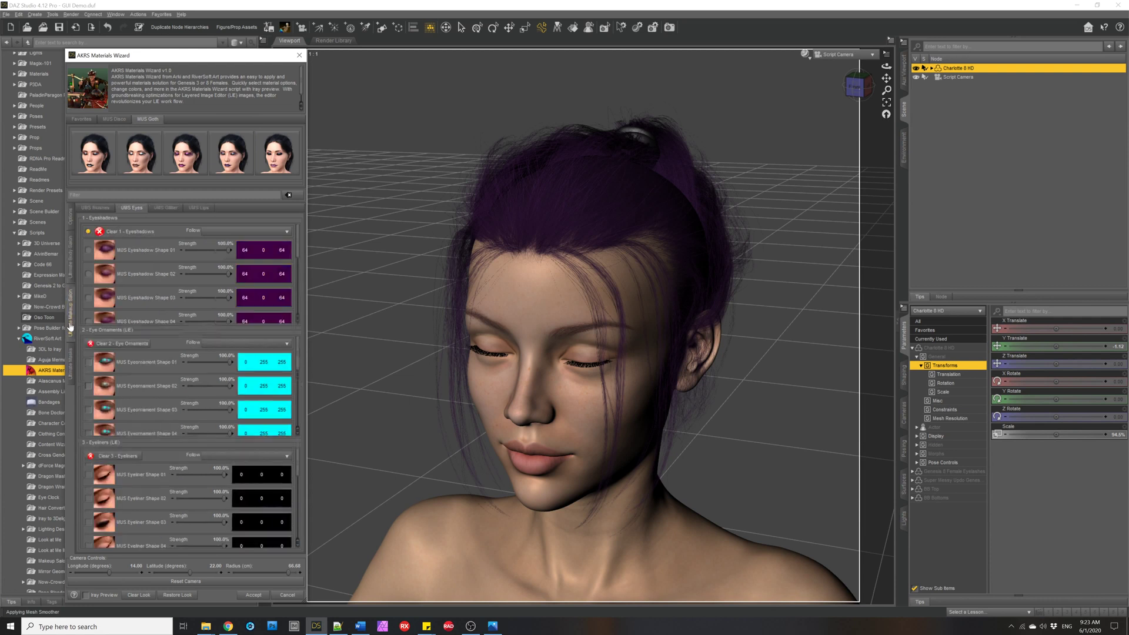
pyautogui.click(68, 270)
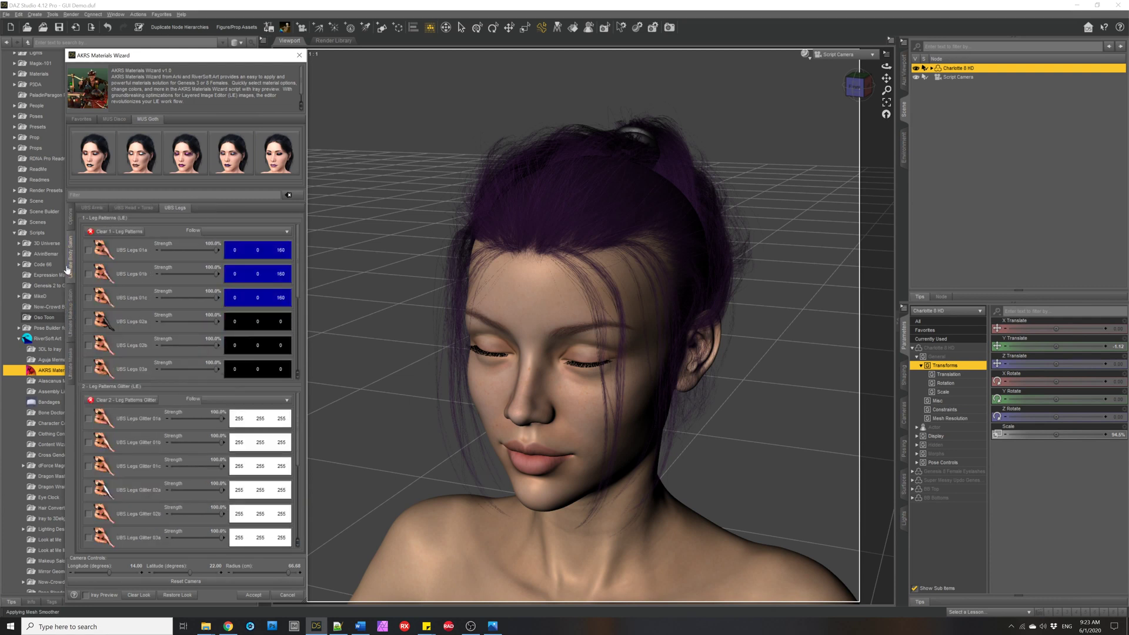
pyautogui.click(69, 368)
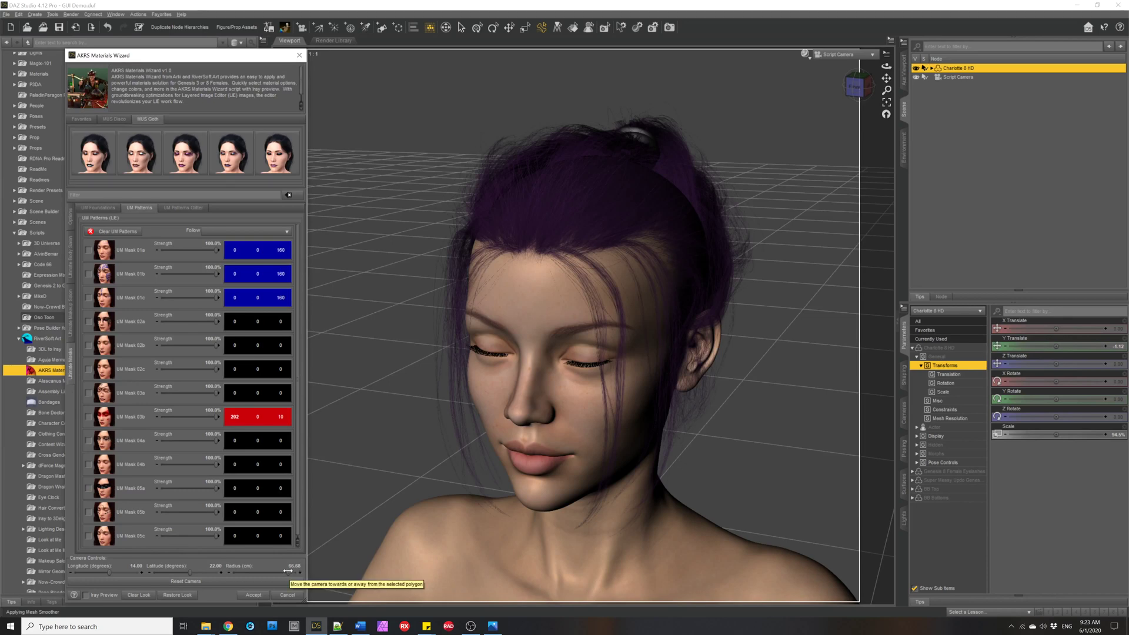
# Adjust the Latitude and Radius sliders, then reset the camera to a frontal face view.
pyautogui.moveTo(206, 571)
pyautogui.mouseDown()
pyautogui.moveTo(180, 572)
pyautogui.moveTo(209, 573)
pyautogui.mouseUp()
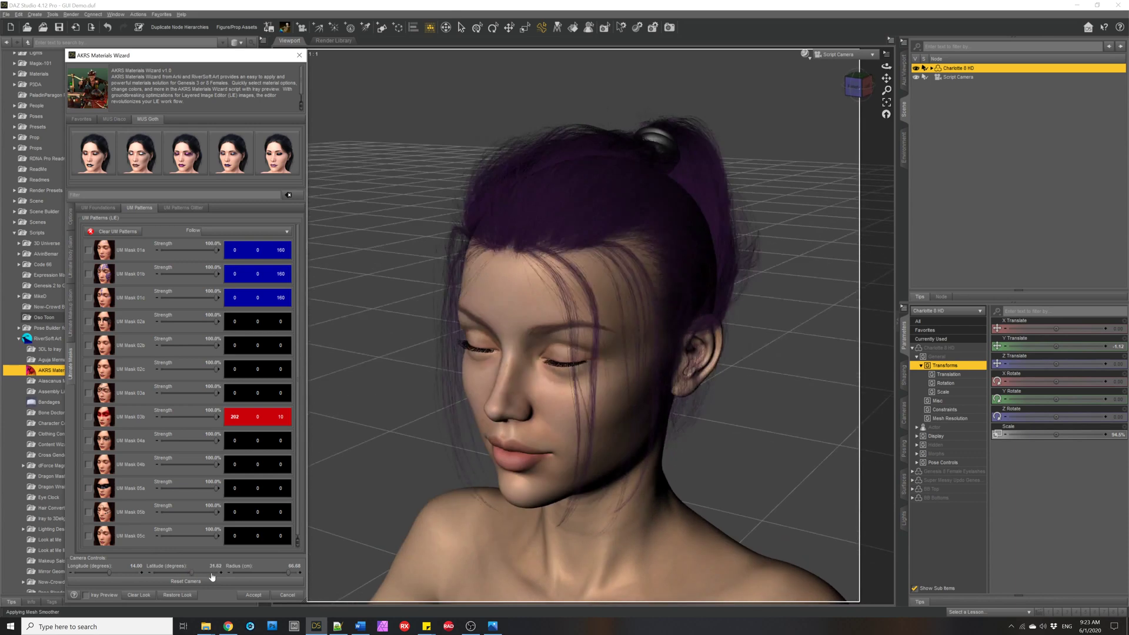
pyautogui.moveTo(293, 574); pyautogui.dragTo(260, 574)
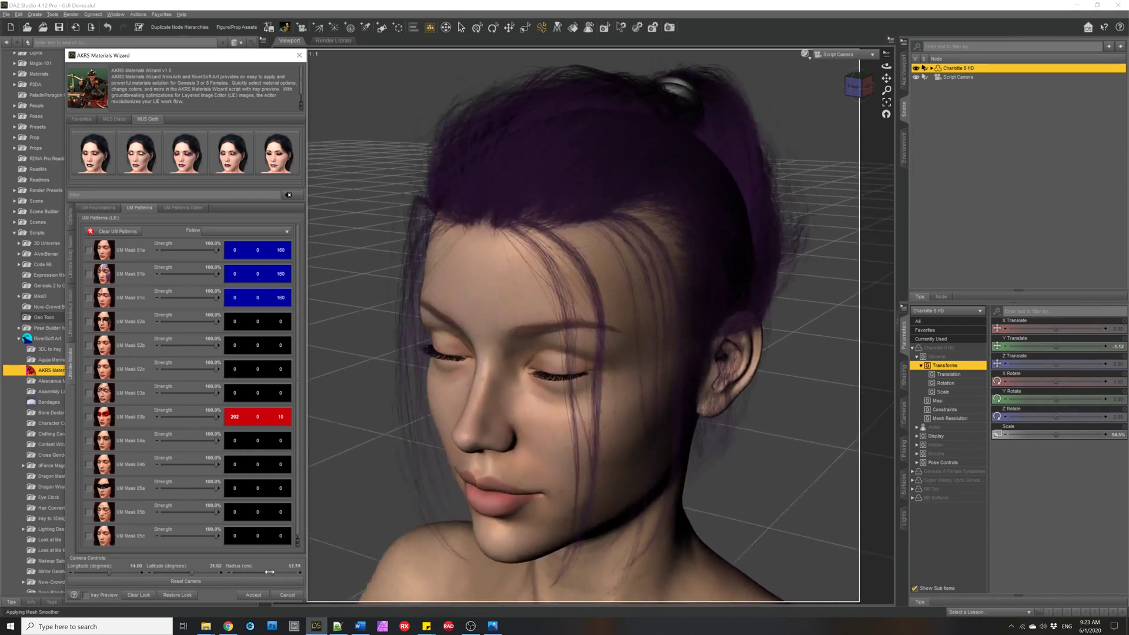
pyautogui.click(258, 582)
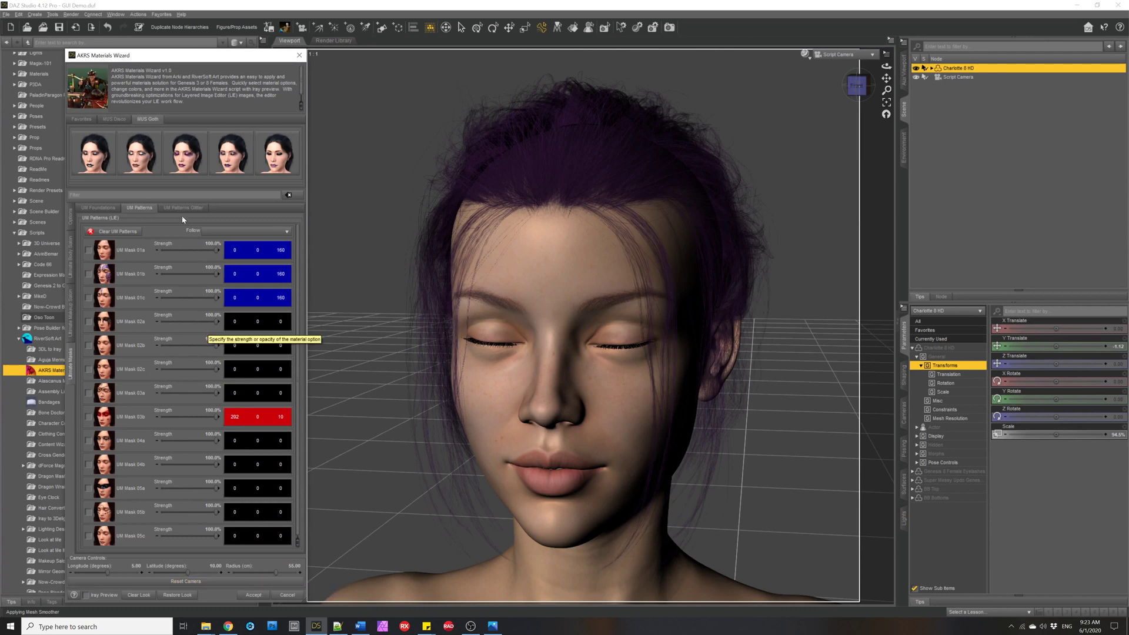
# In the wizard Options, try Camera Target Figure, Head, Left Hand, Left Foot and Right Foot.
pyautogui.click(75, 221)
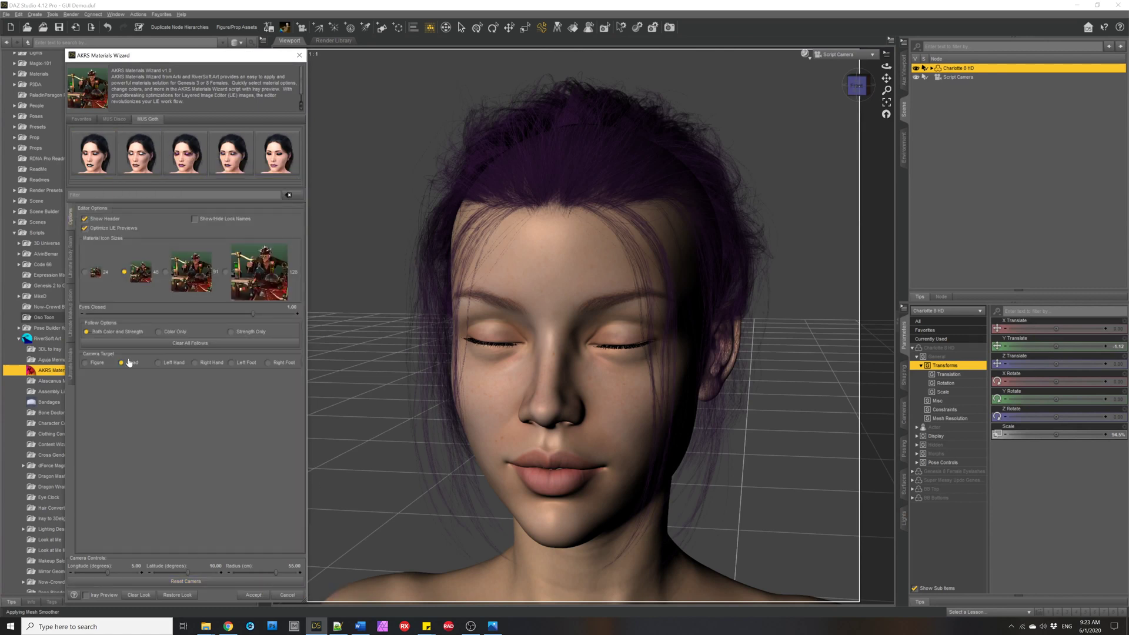
pyautogui.click(97, 365)
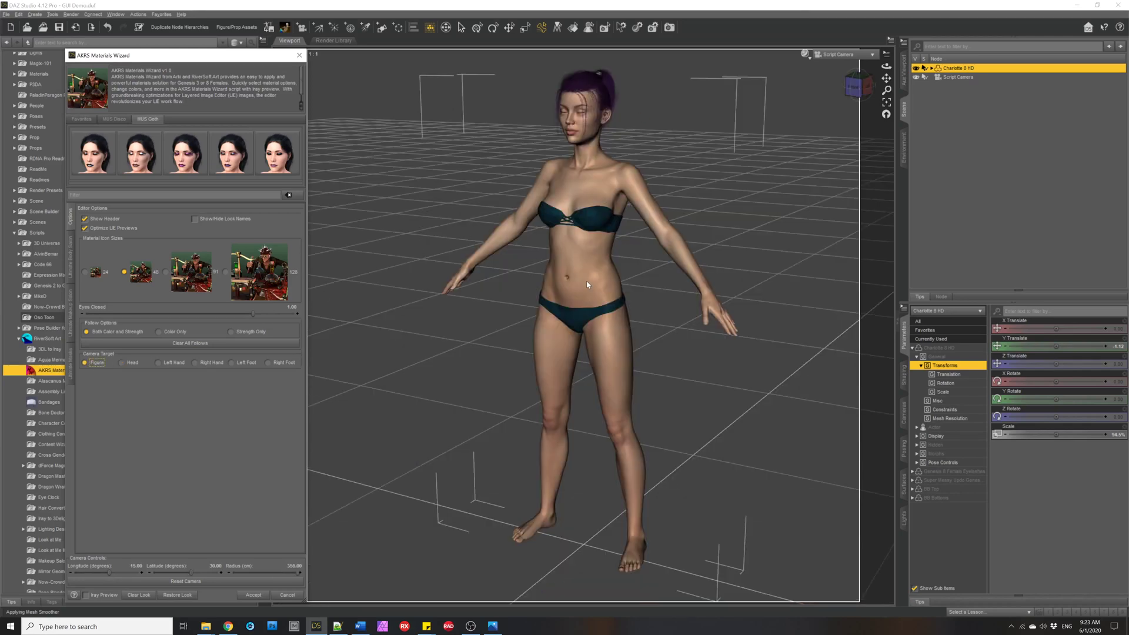
pyautogui.click(123, 367)
pyautogui.click(172, 366)
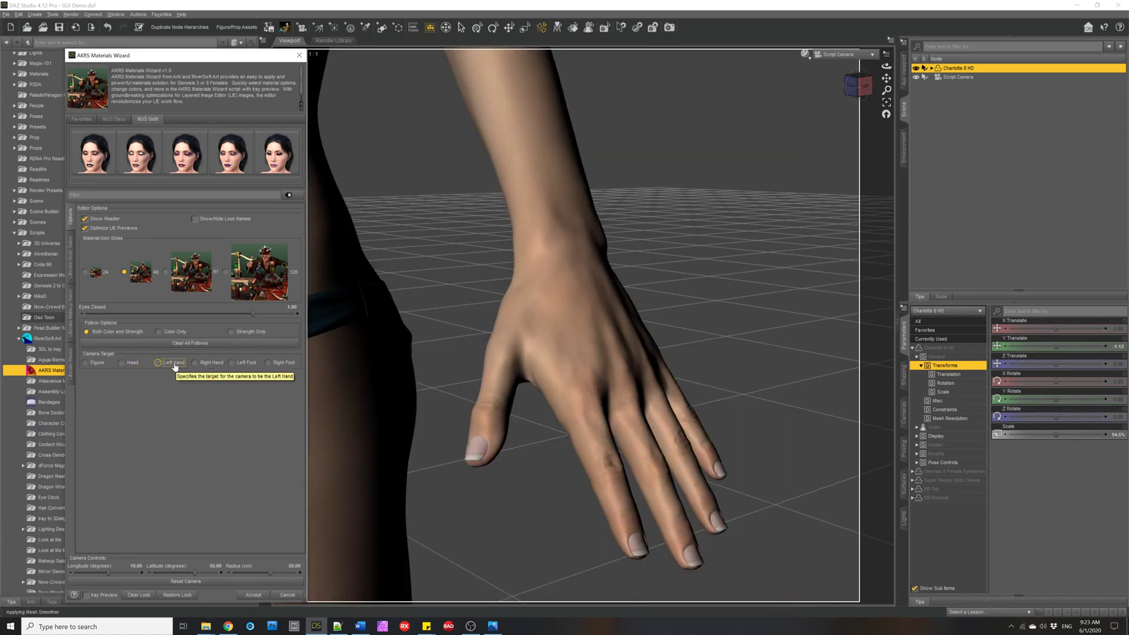
pyautogui.click(233, 364)
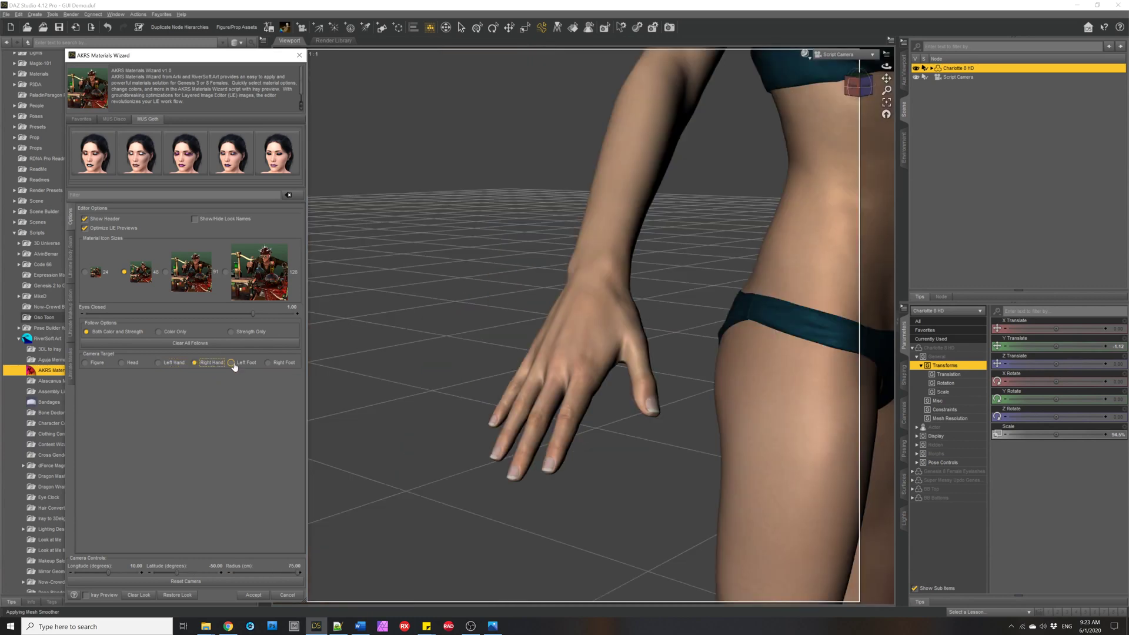
pyautogui.click(269, 364)
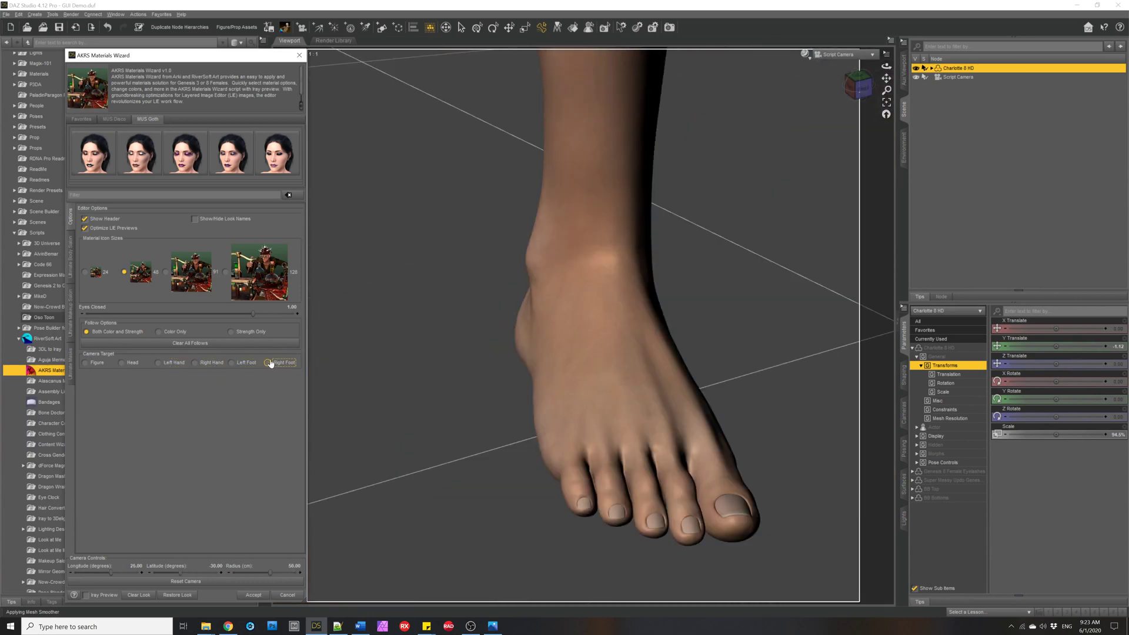
# Set Camera Target back to Head and enable Show Header and Optimize LIE Previews.
pyautogui.click(130, 362)
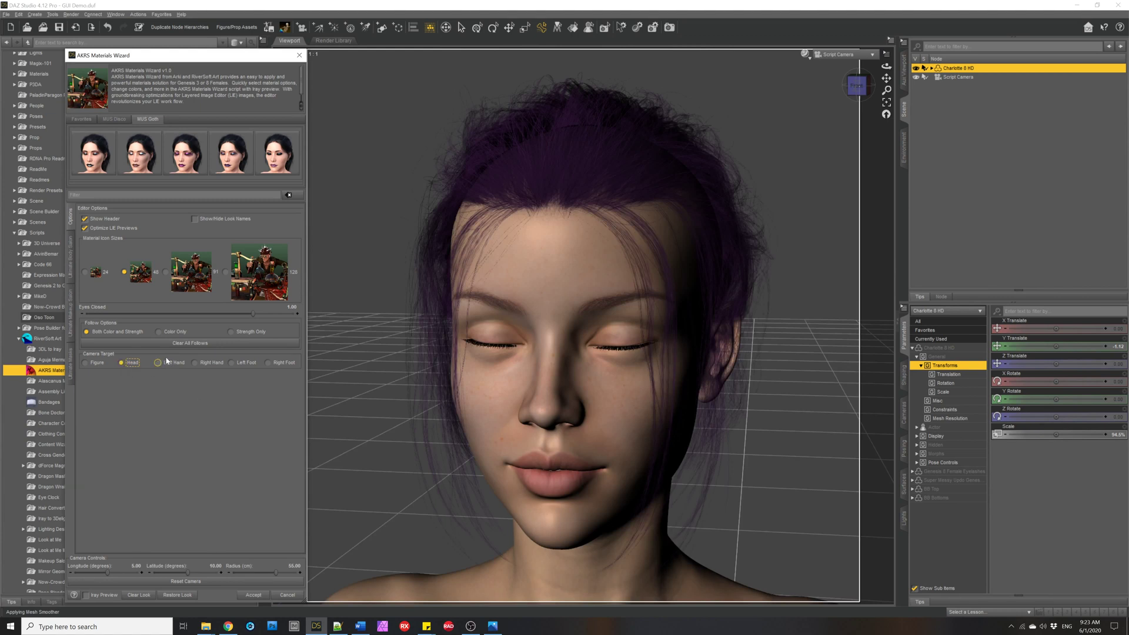
pyautogui.click(117, 219)
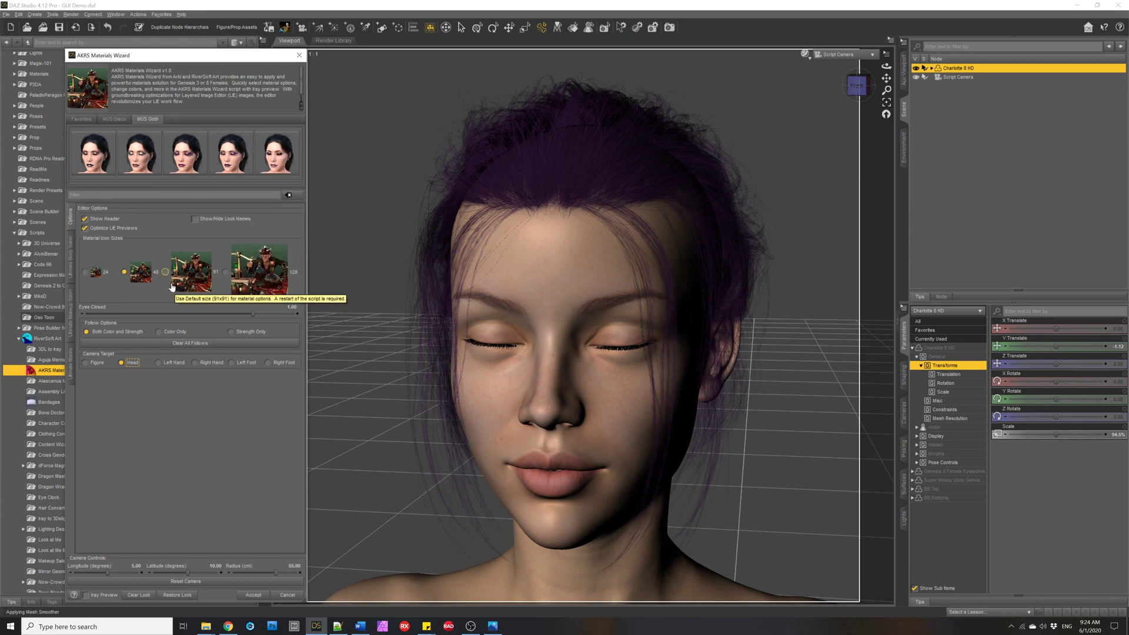
pyautogui.click(109, 231)
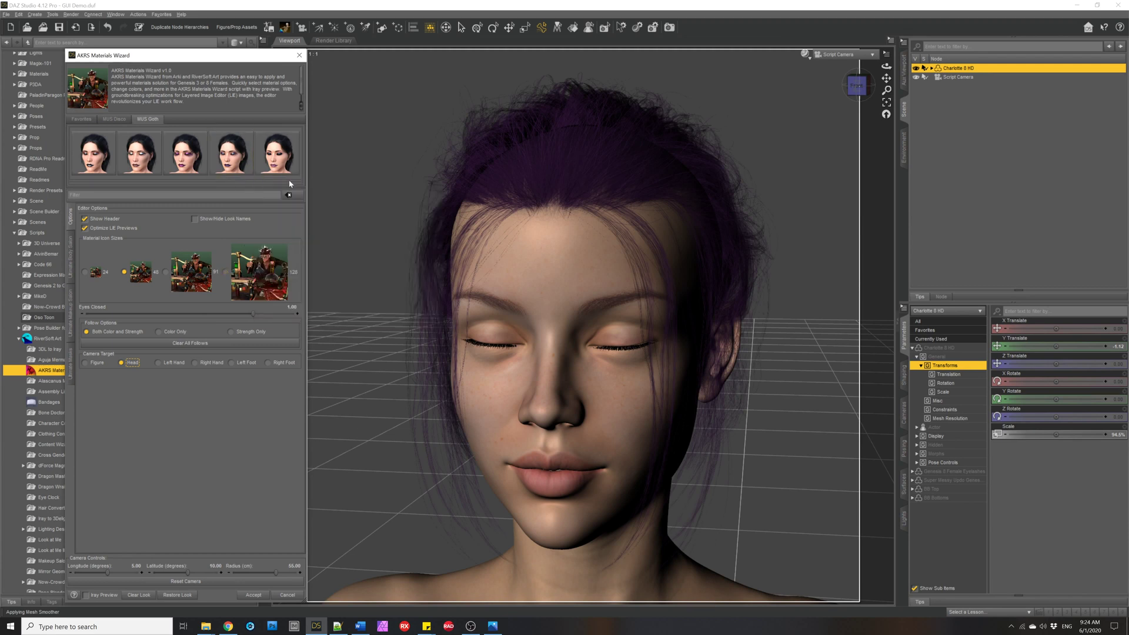
# Browse the UMS eye options, Ultimate Masks and leg tattoo lists, returning to Ultimate Masks.
pyautogui.moveTo(278, 152)
pyautogui.click(69, 330)
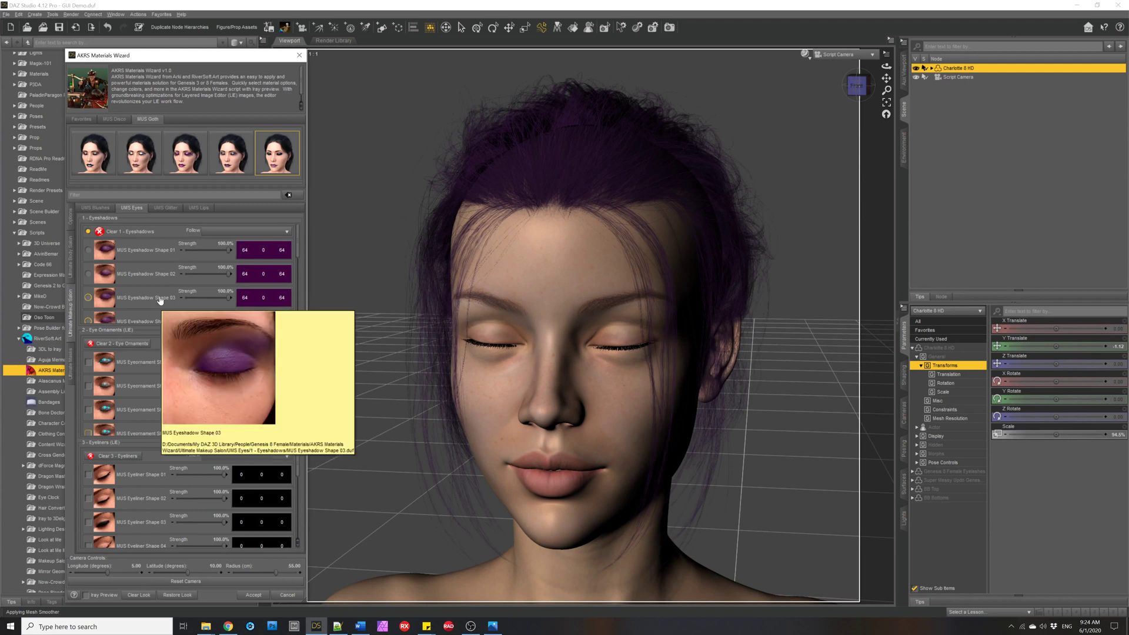
pyautogui.moveTo(103, 407)
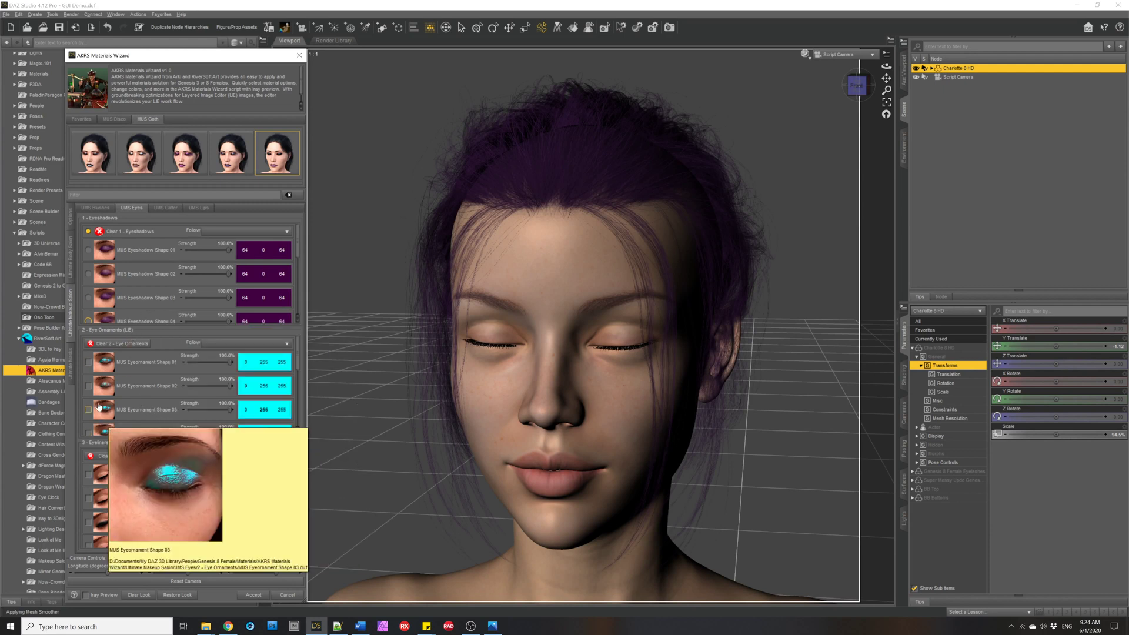
pyautogui.click(71, 367)
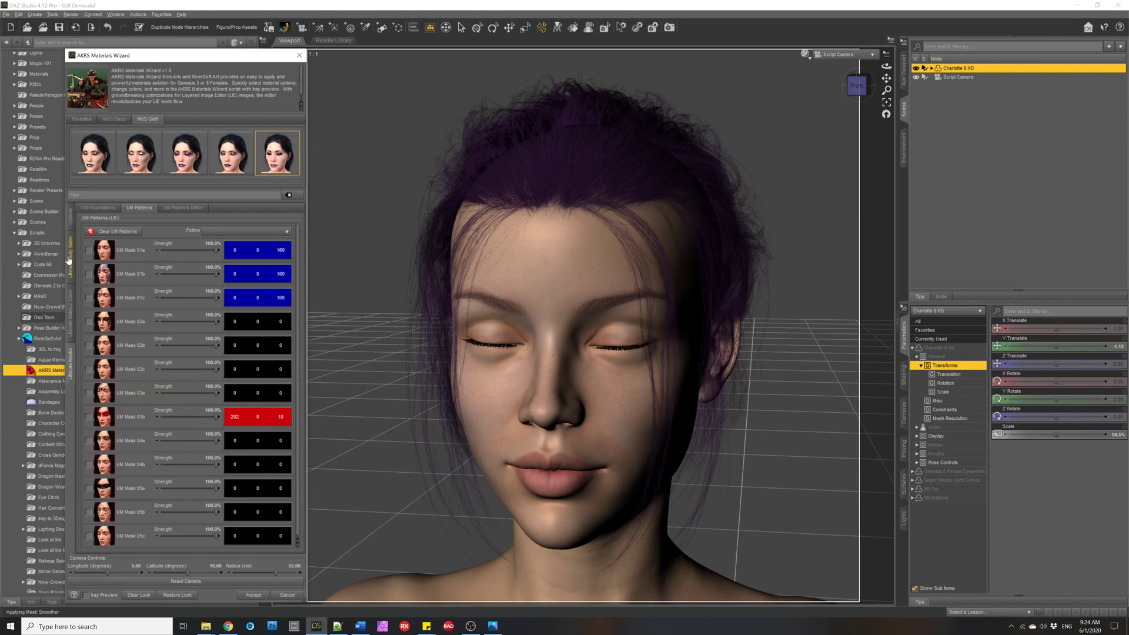
pyautogui.click(71, 273)
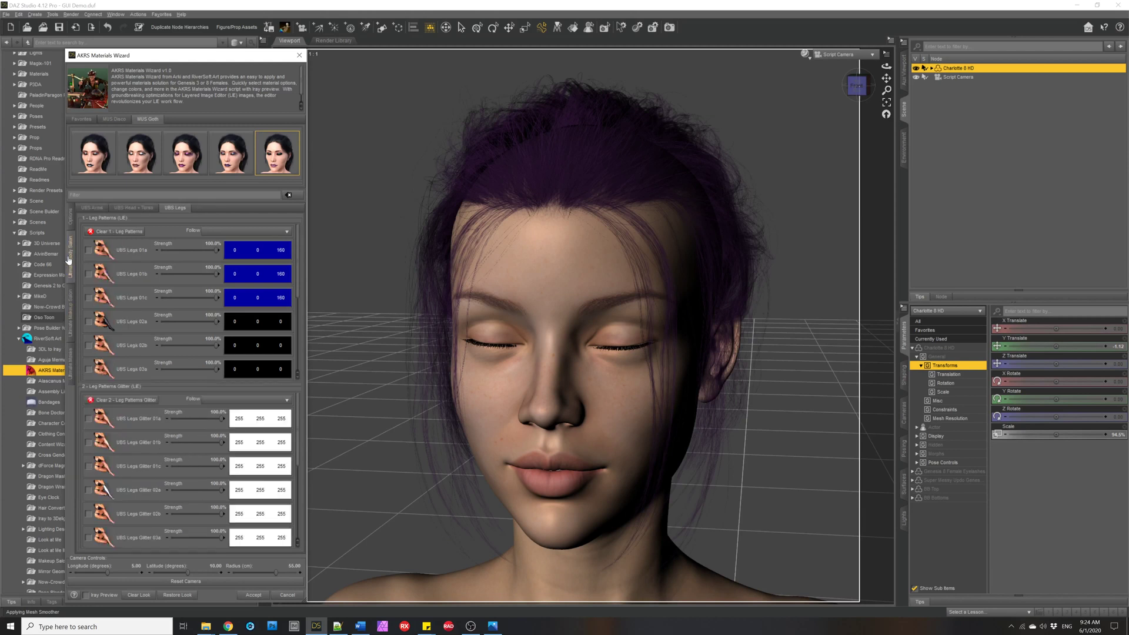
pyautogui.click(72, 368)
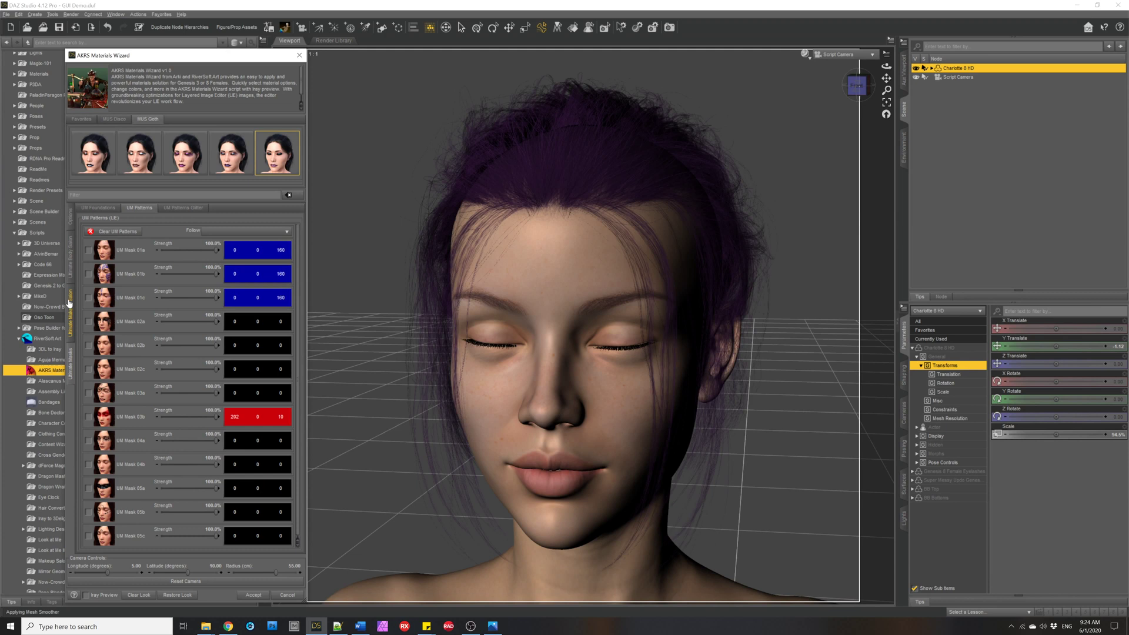
# View the UMS Blushes, Eyes, Glitter and Lips makeup options.
pyautogui.click(69, 304)
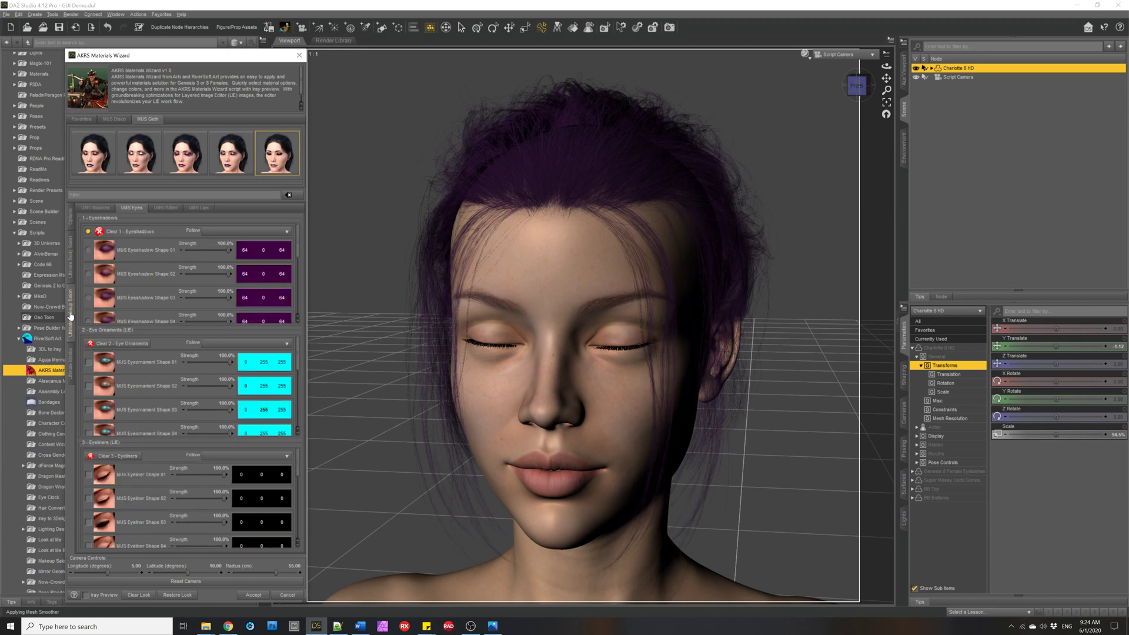
pyautogui.click(105, 210)
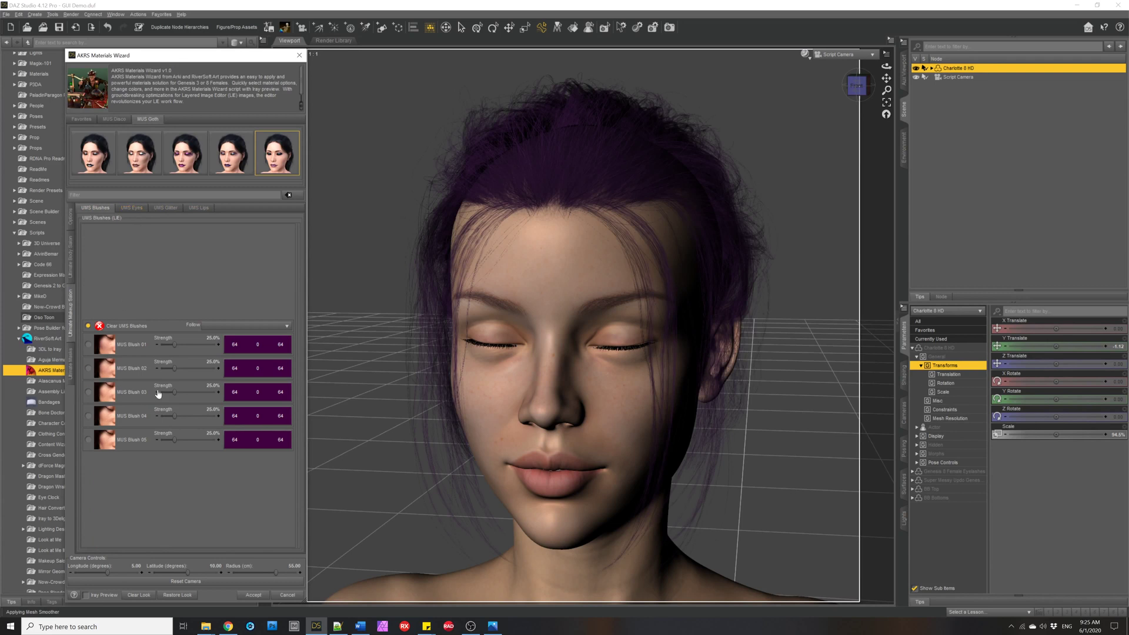
pyautogui.click(125, 208)
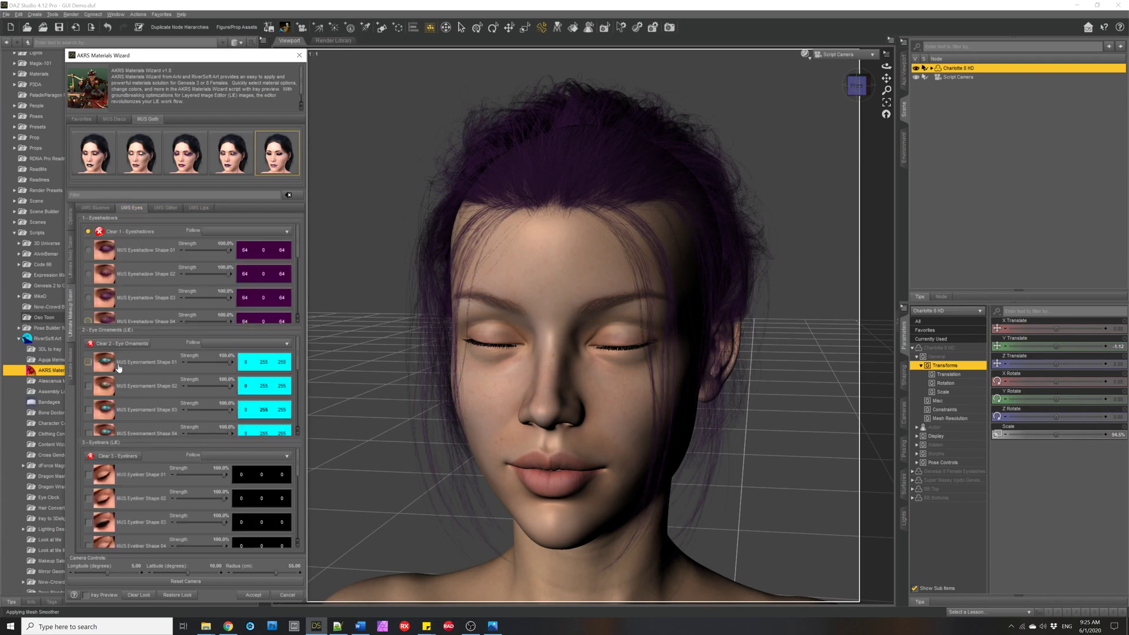
pyautogui.click(168, 209)
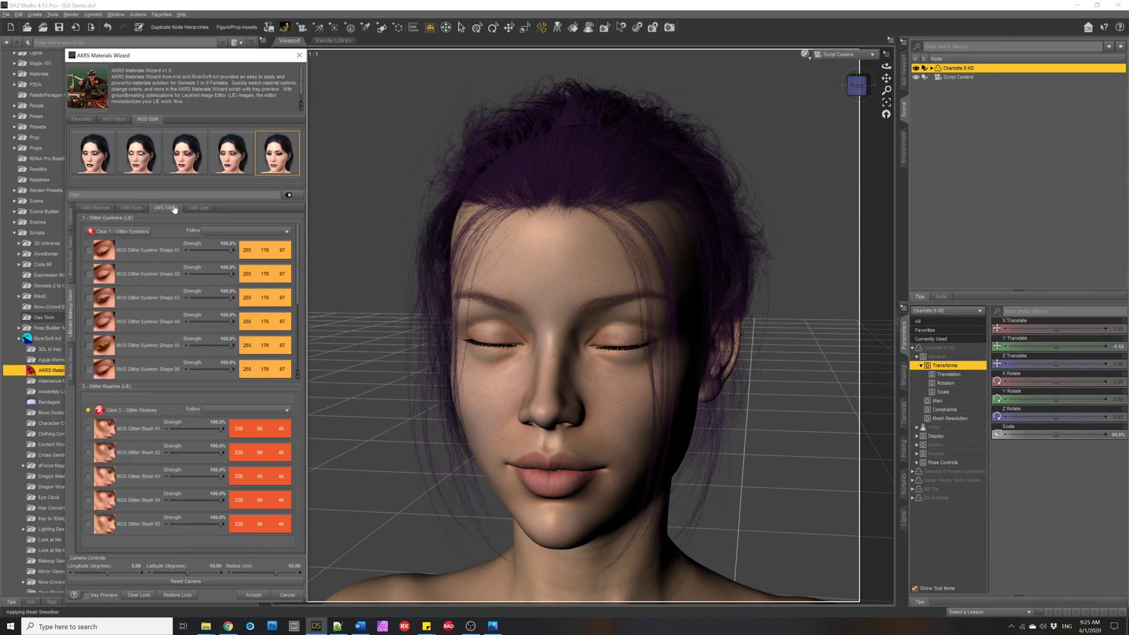
pyautogui.click(198, 208)
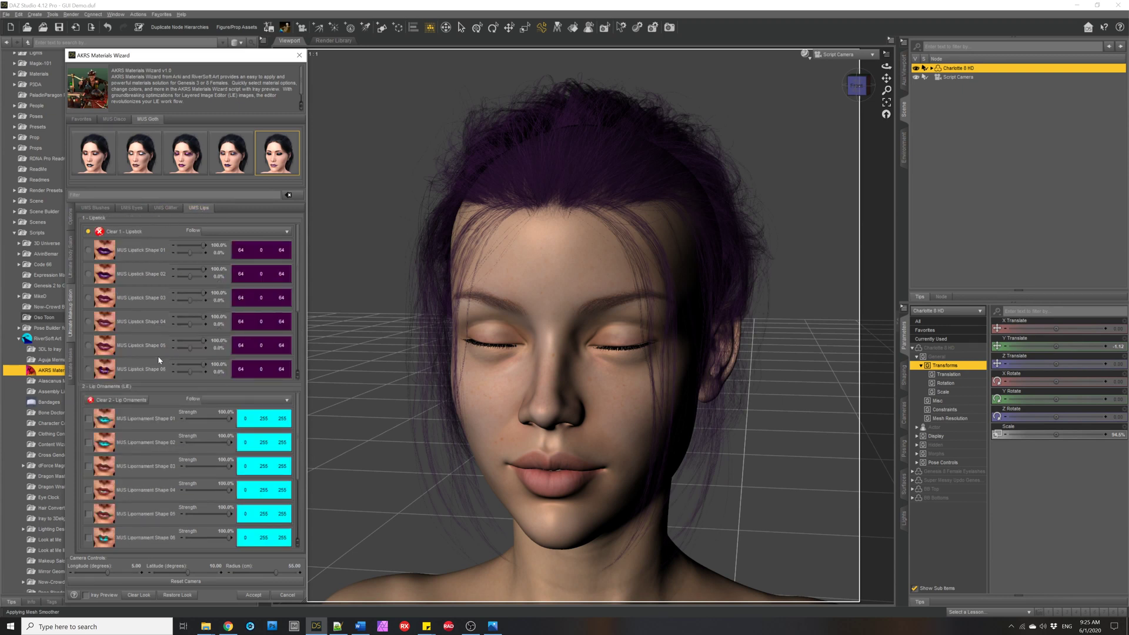
# Switch to the body tattoo categories and view UBS Head+Torso, ending on UBS Legs.
pyautogui.click(68, 262)
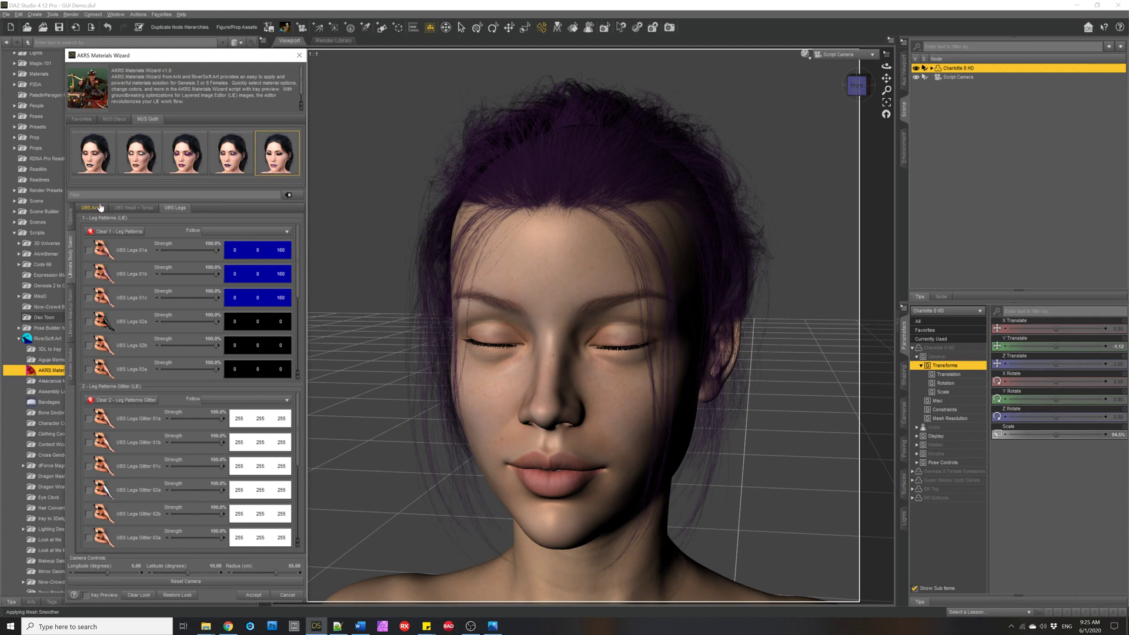
pyautogui.click(133, 208)
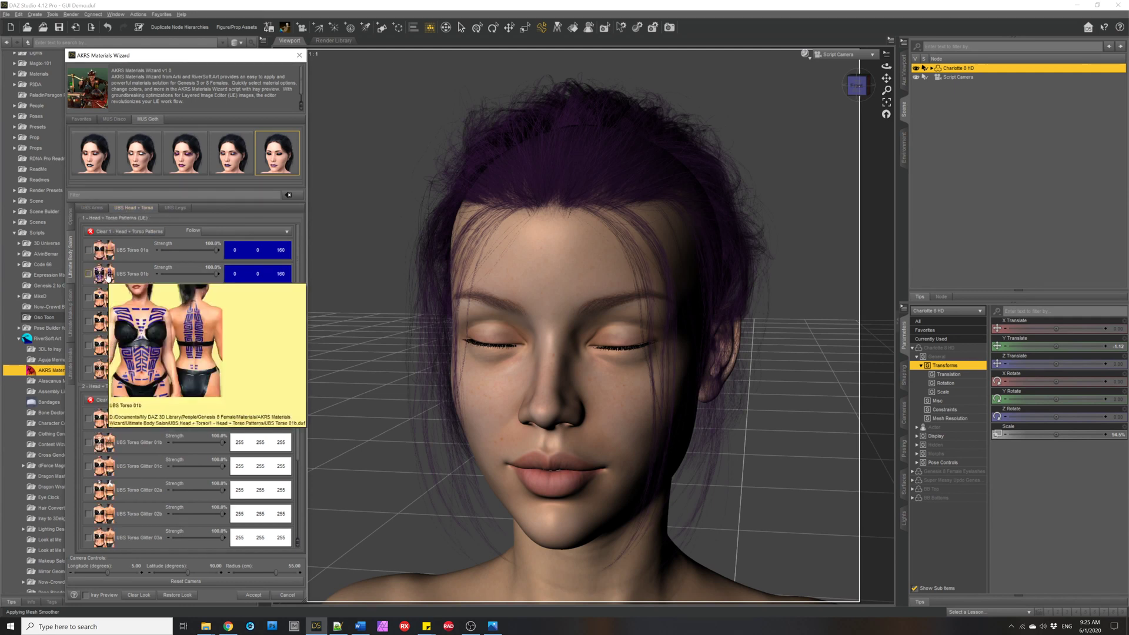
pyautogui.click(176, 212)
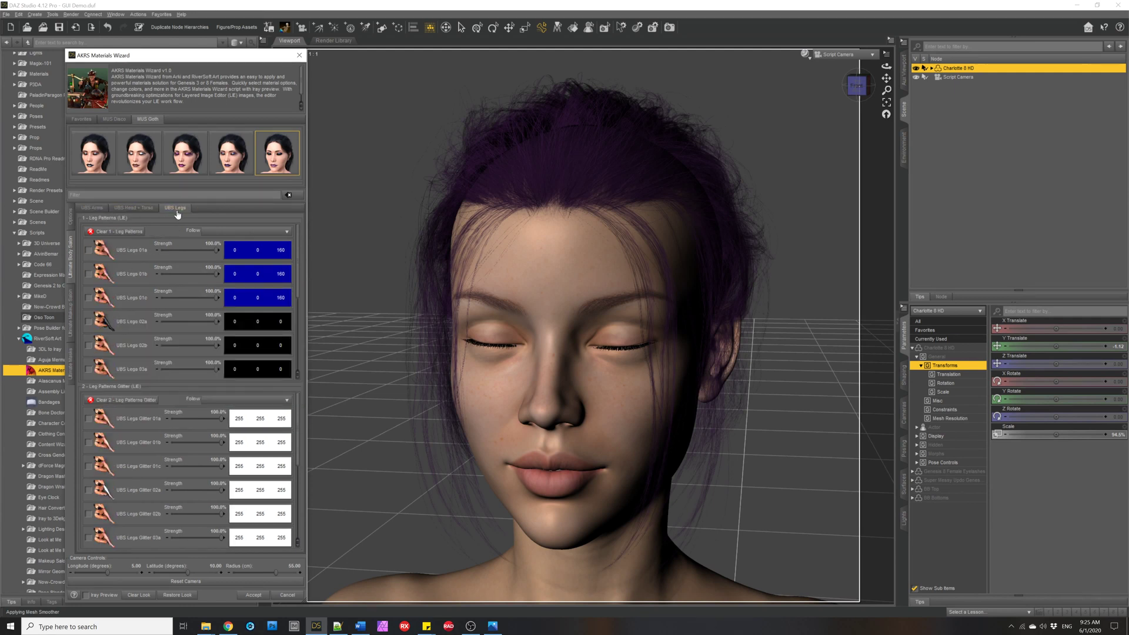
# Browse UM Foundations, UM Patterns and UM Patterns Glitter, then show the UMS Lips options.
pyautogui.click(72, 360)
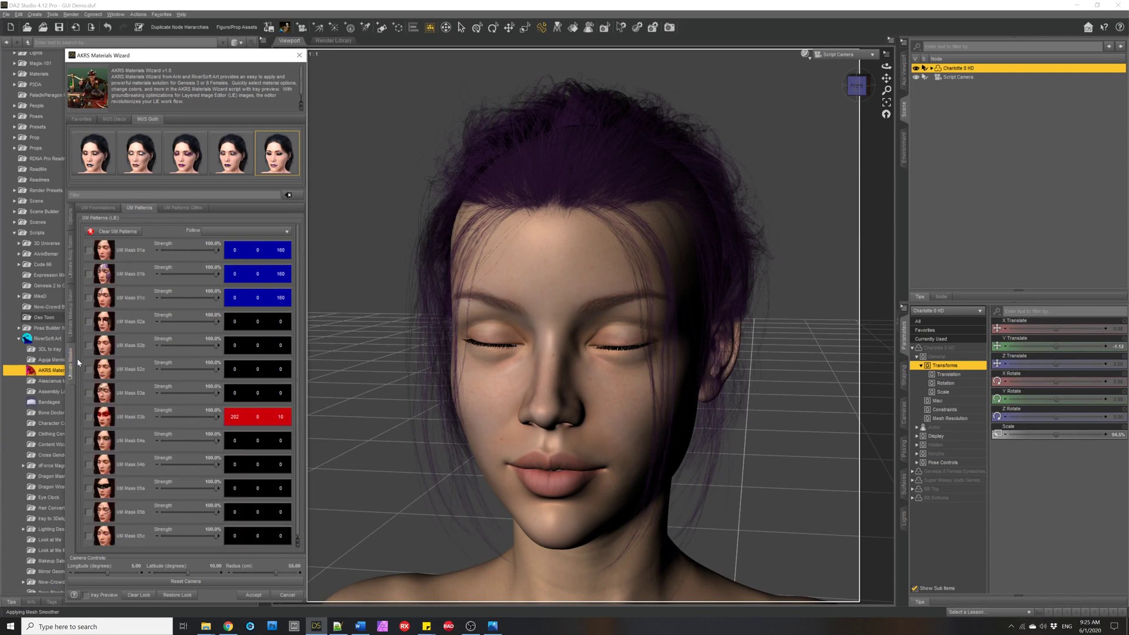
pyautogui.click(102, 210)
pyautogui.click(139, 208)
pyautogui.moveTo(103, 321)
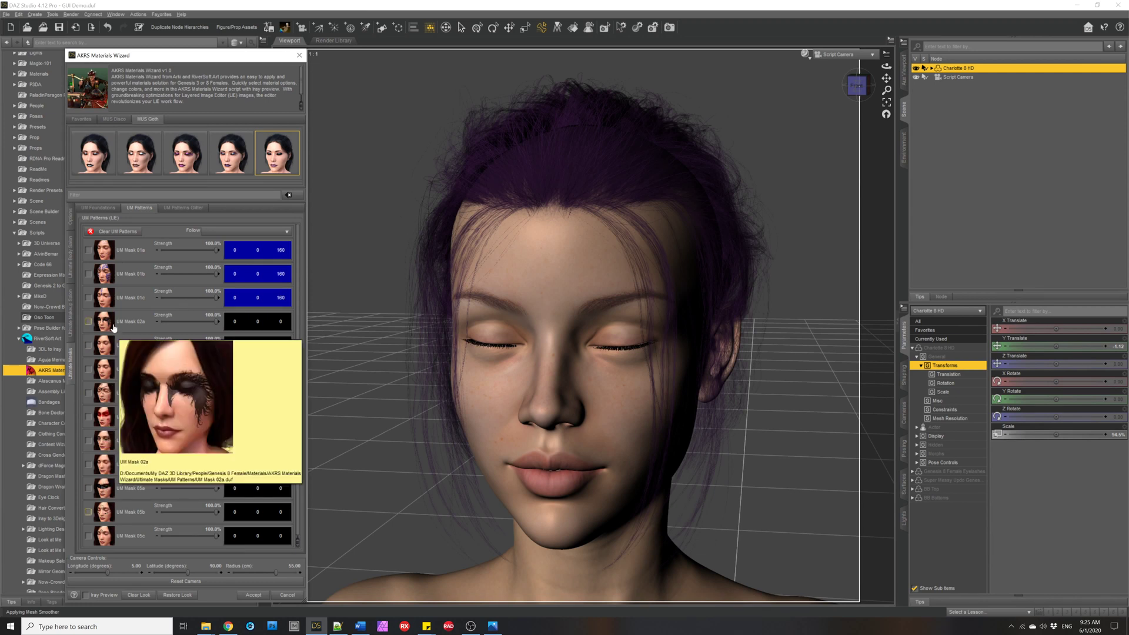
pyautogui.click(167, 211)
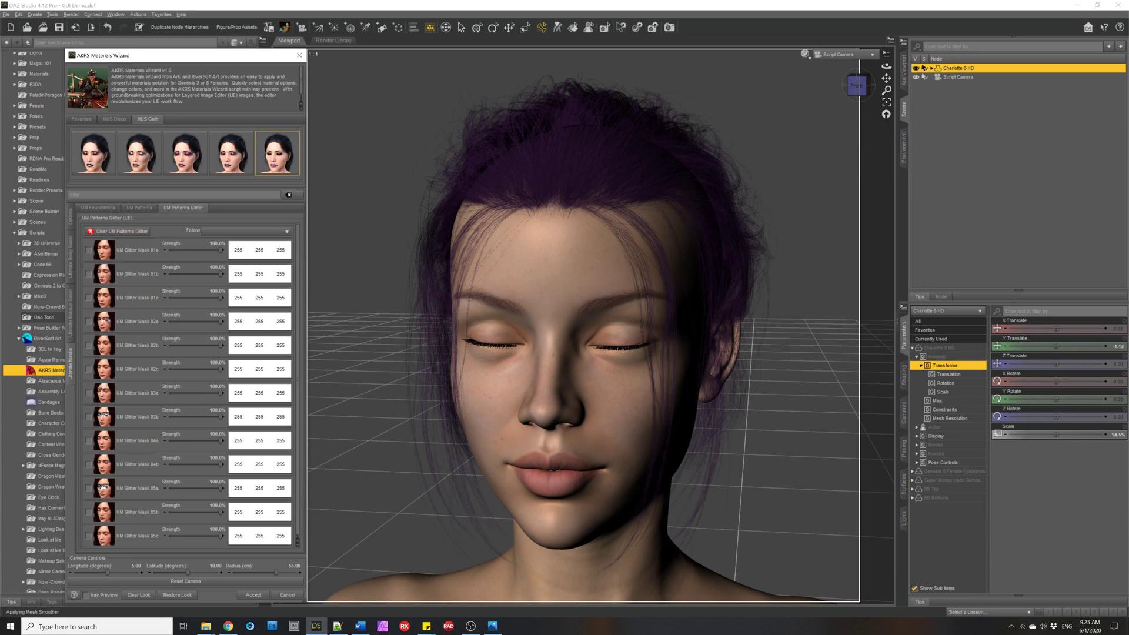
pyautogui.click(141, 208)
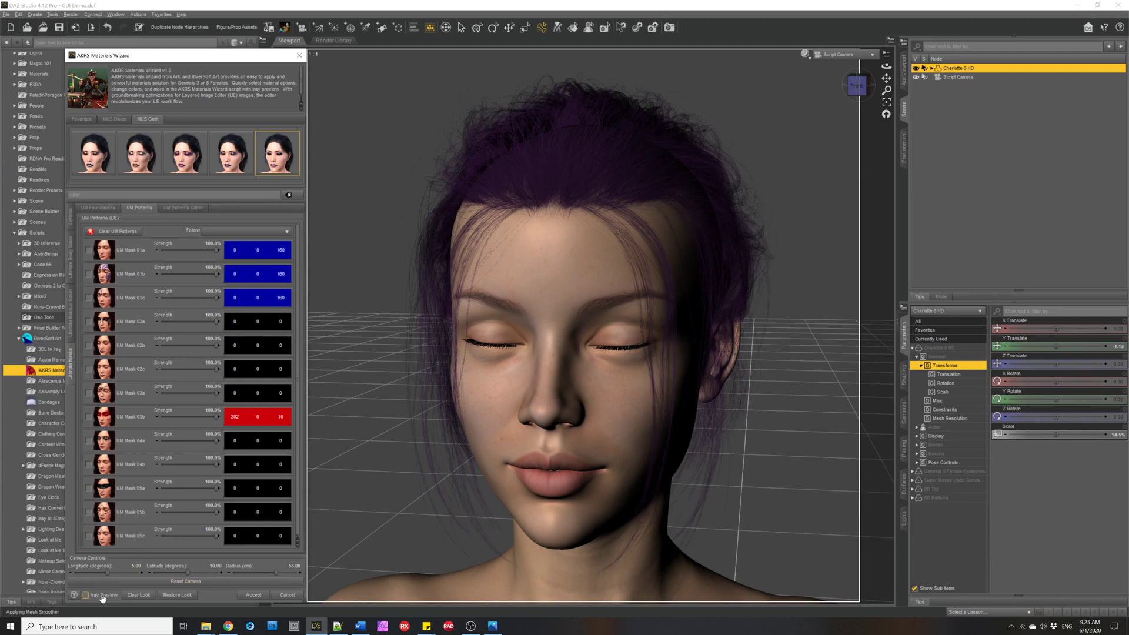
pyautogui.click(72, 315)
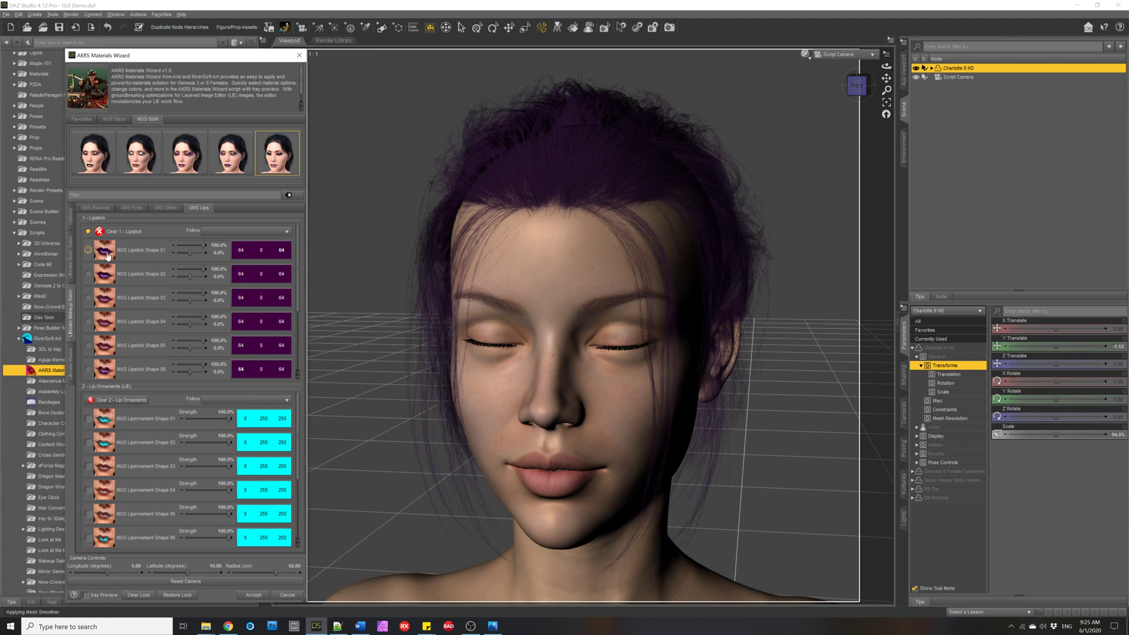
# Recolour Eyeshadow Shape 01 to dark green (1, 64, 0) and toggle Eyeornament Shape 03.
pyautogui.click(131, 207)
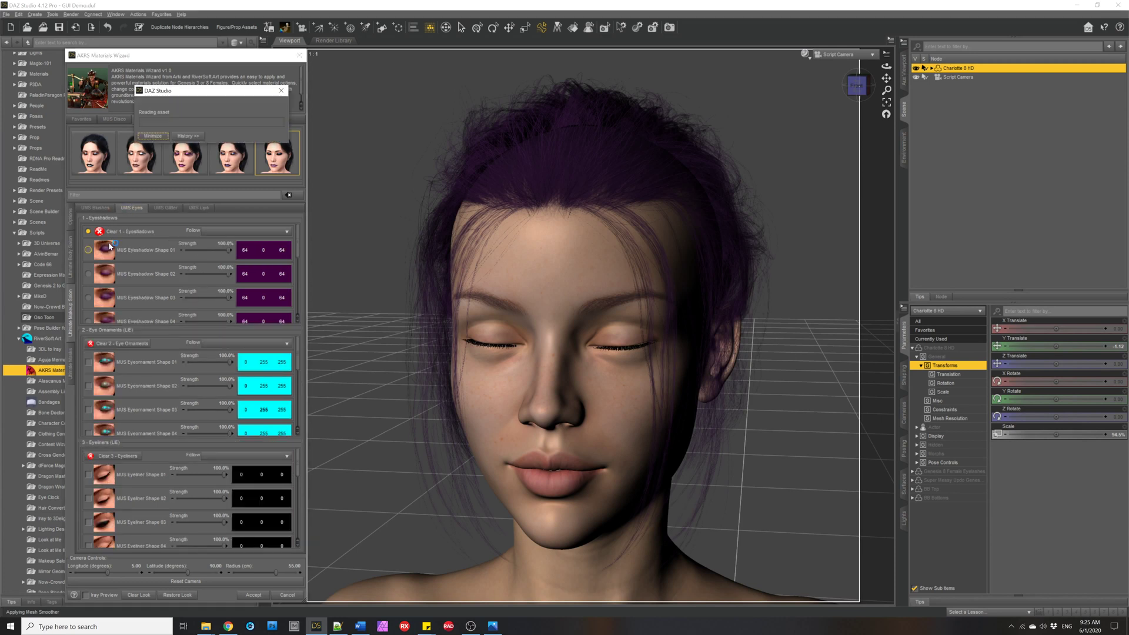
pyautogui.click(265, 250)
pyautogui.moveTo(236, 276); pyautogui.dragTo(249, 266)
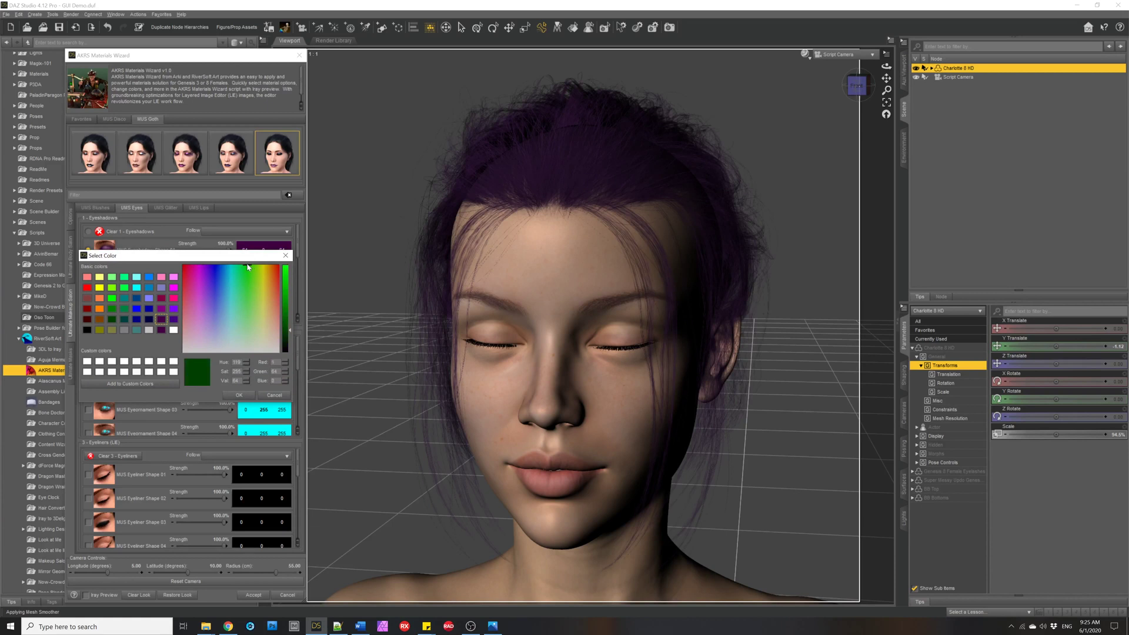
pyautogui.click(237, 399)
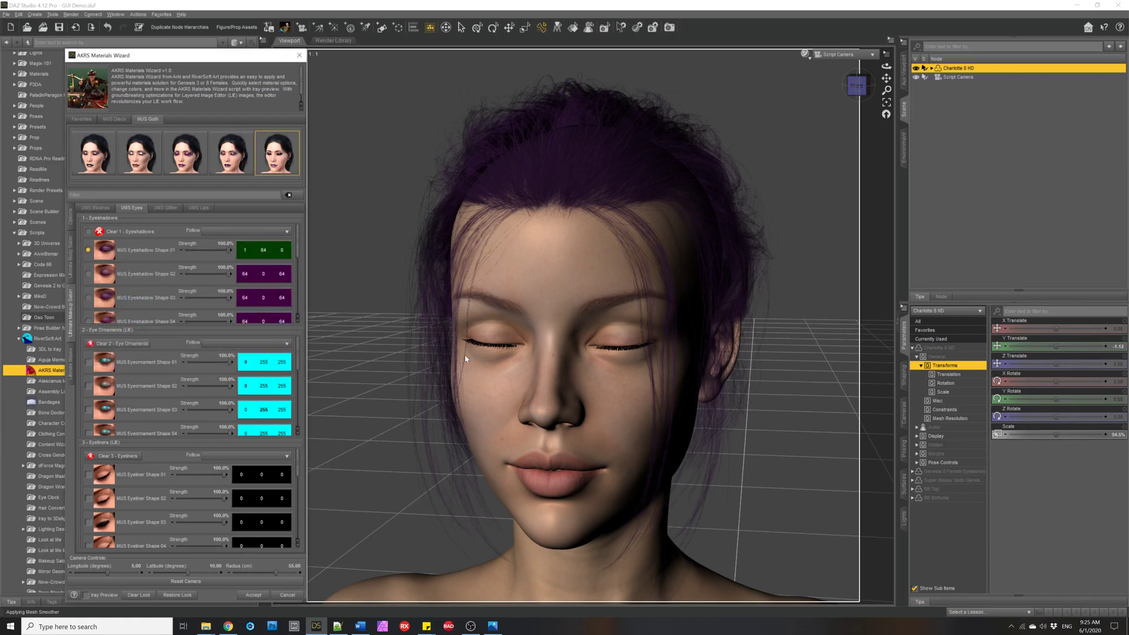
pyautogui.click(265, 250)
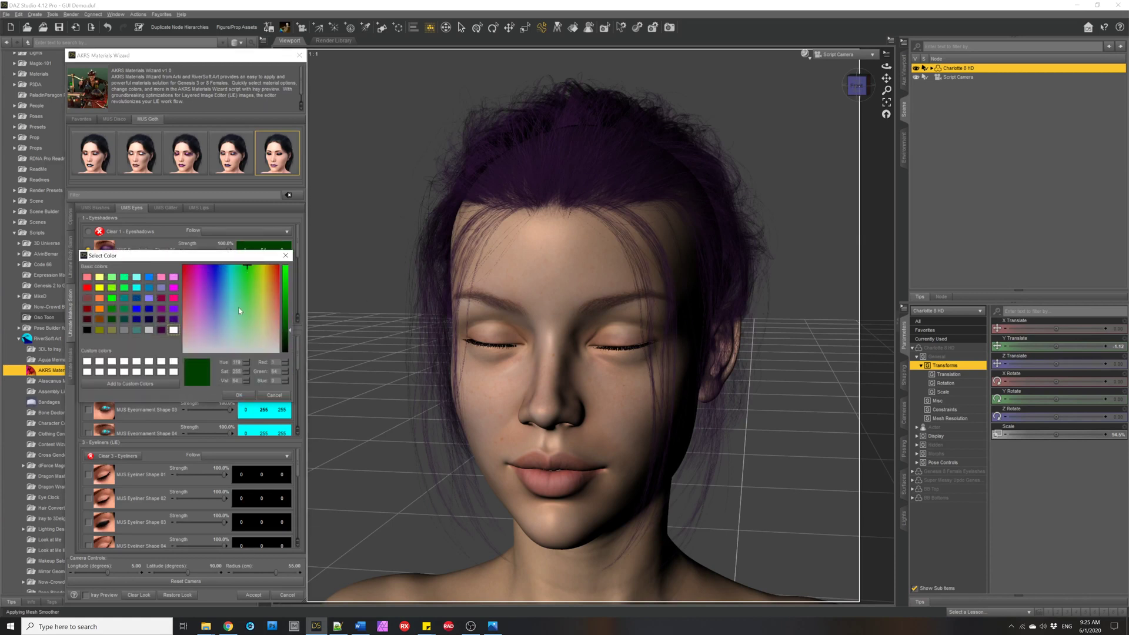
pyautogui.click(270, 396)
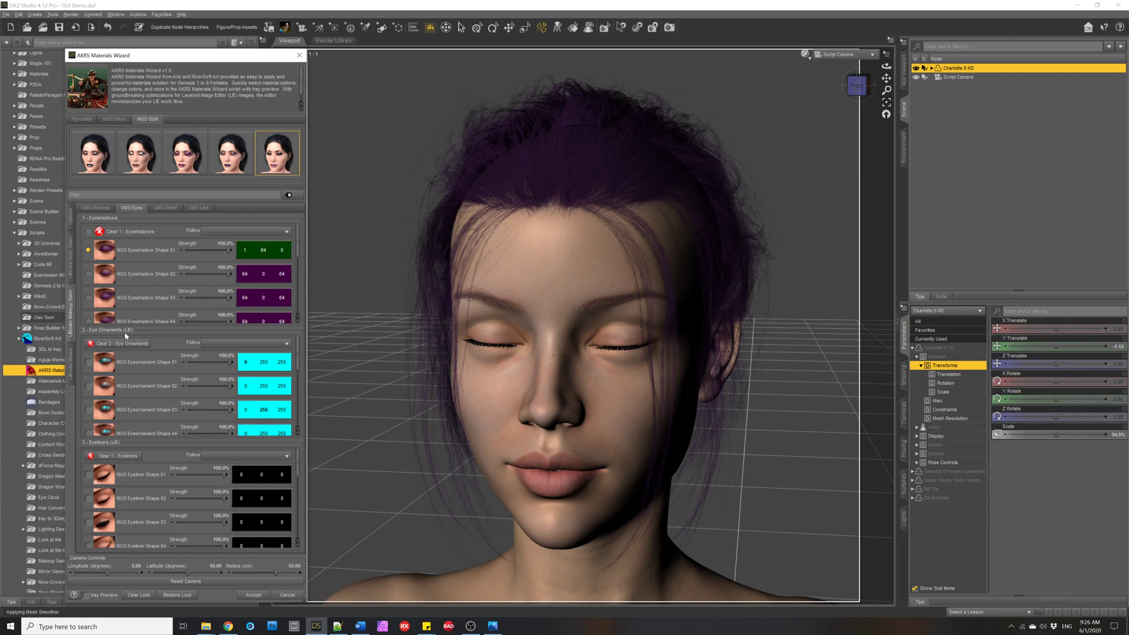
pyautogui.click(104, 415)
# Apply the UM Mask 01b face tattoo, colour it green and lower its Strength.
pyautogui.click(72, 371)
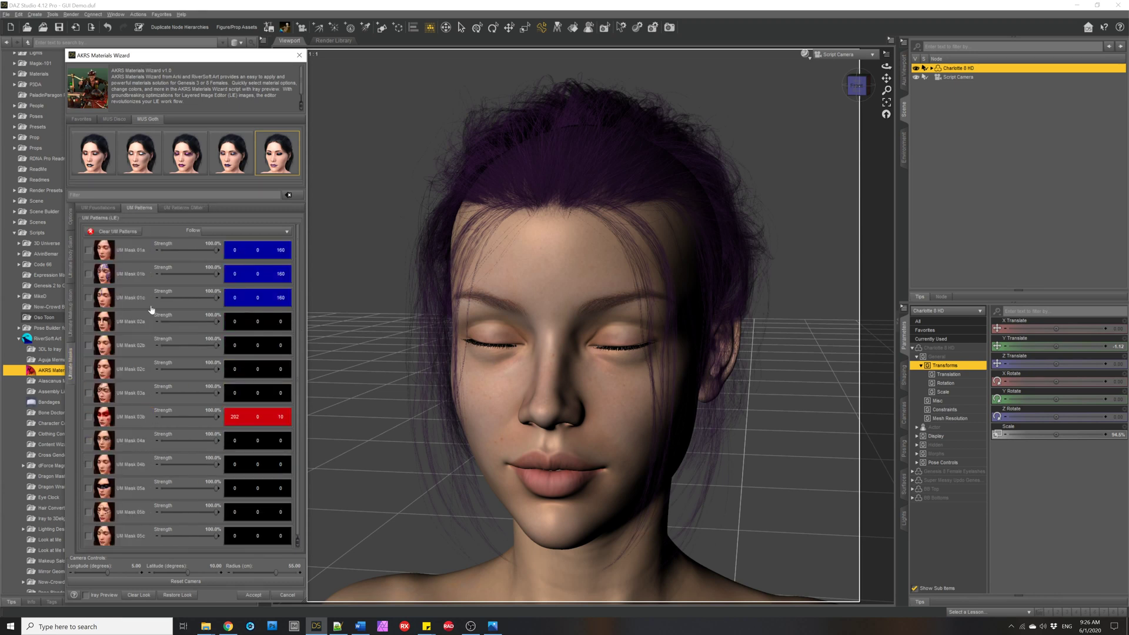
pyautogui.click(106, 275)
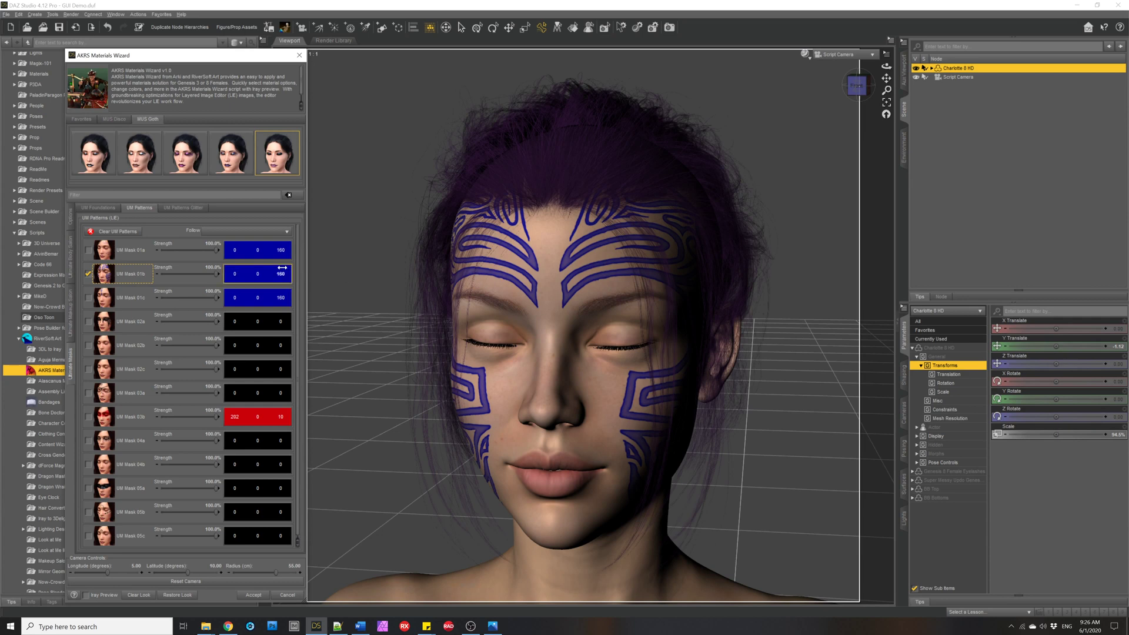
pyautogui.click(245, 307)
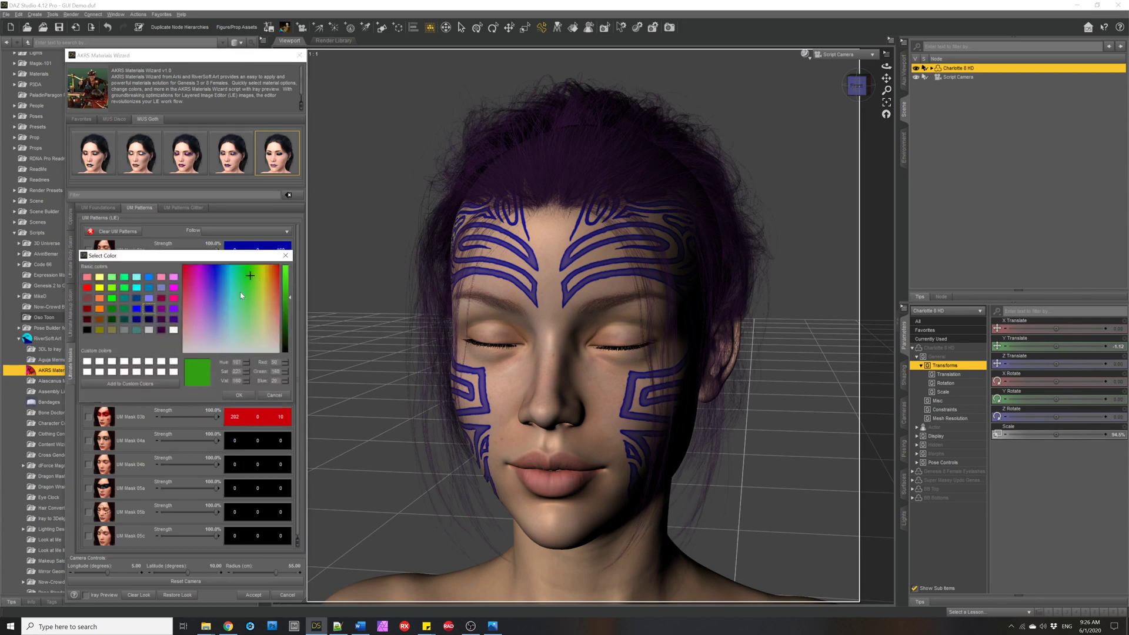
pyautogui.moveTo(241, 295); pyautogui.dragTo(244, 262)
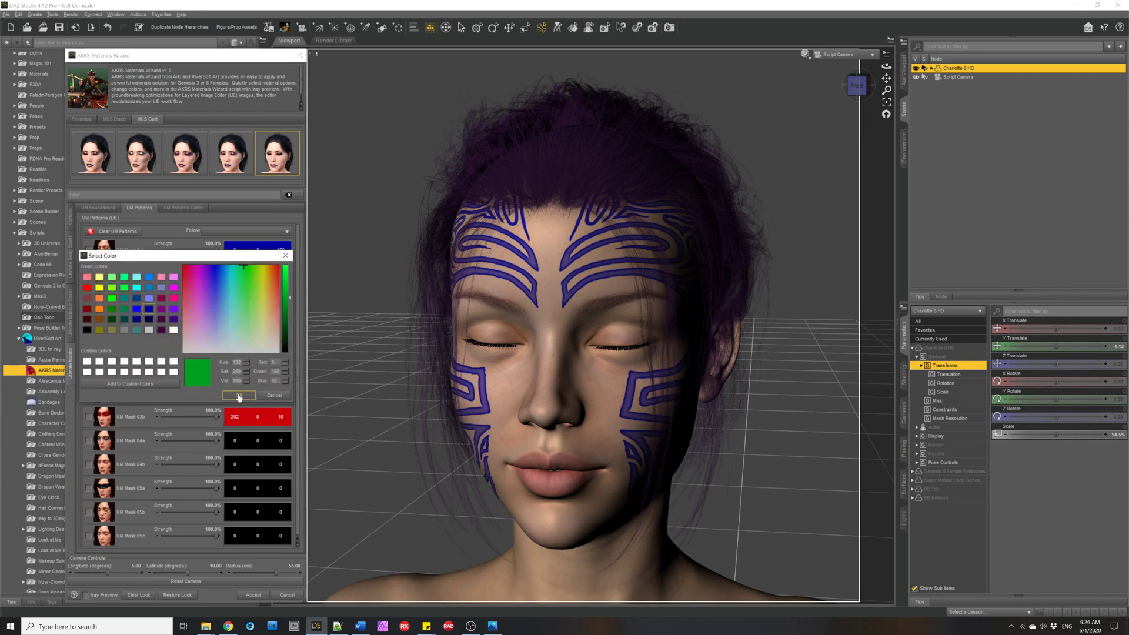
pyautogui.click(238, 396)
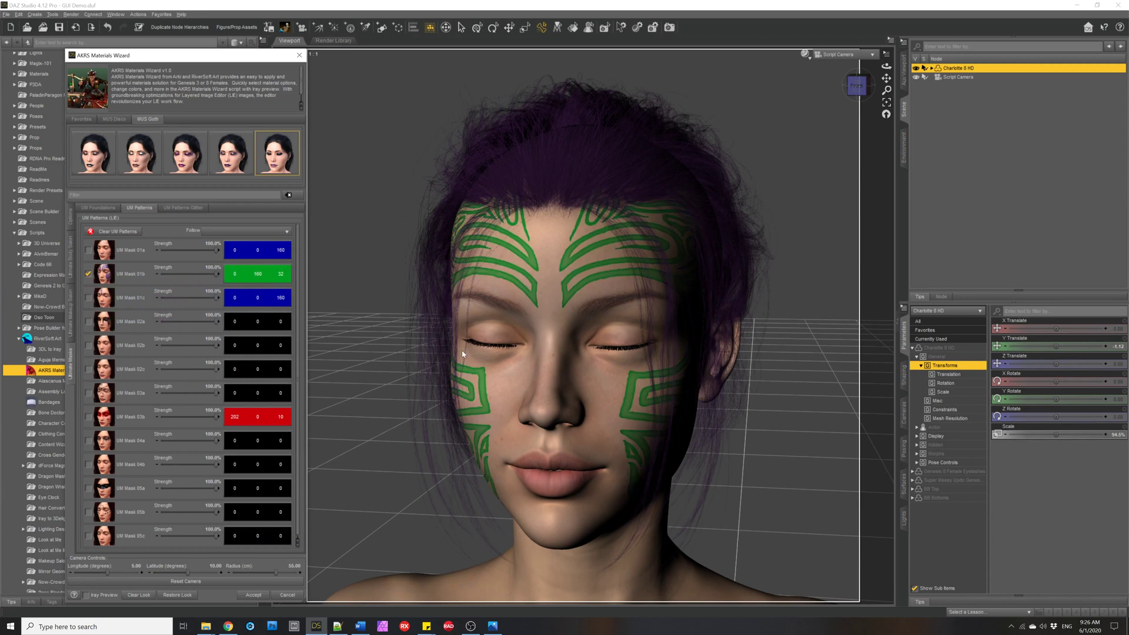
pyautogui.moveTo(183, 274); pyautogui.dragTo(219, 272)
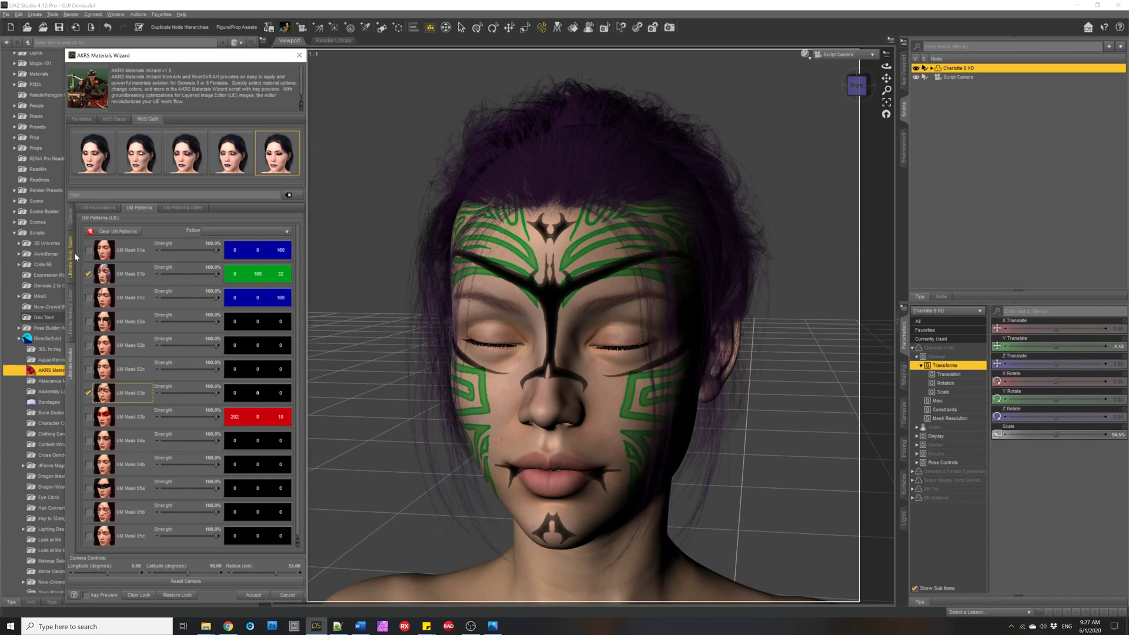
# Frame Charlotte's whole figure and apply the UBS Torso 01b tattoo.
pyautogui.click(70, 222)
pyautogui.click(92, 363)
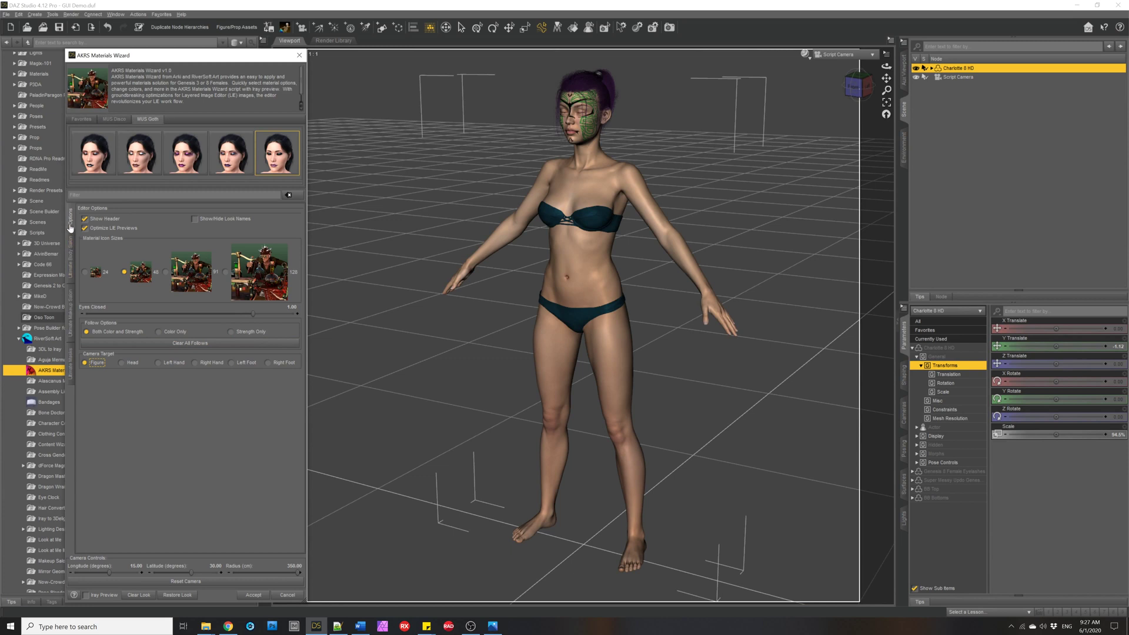
pyautogui.click(70, 261)
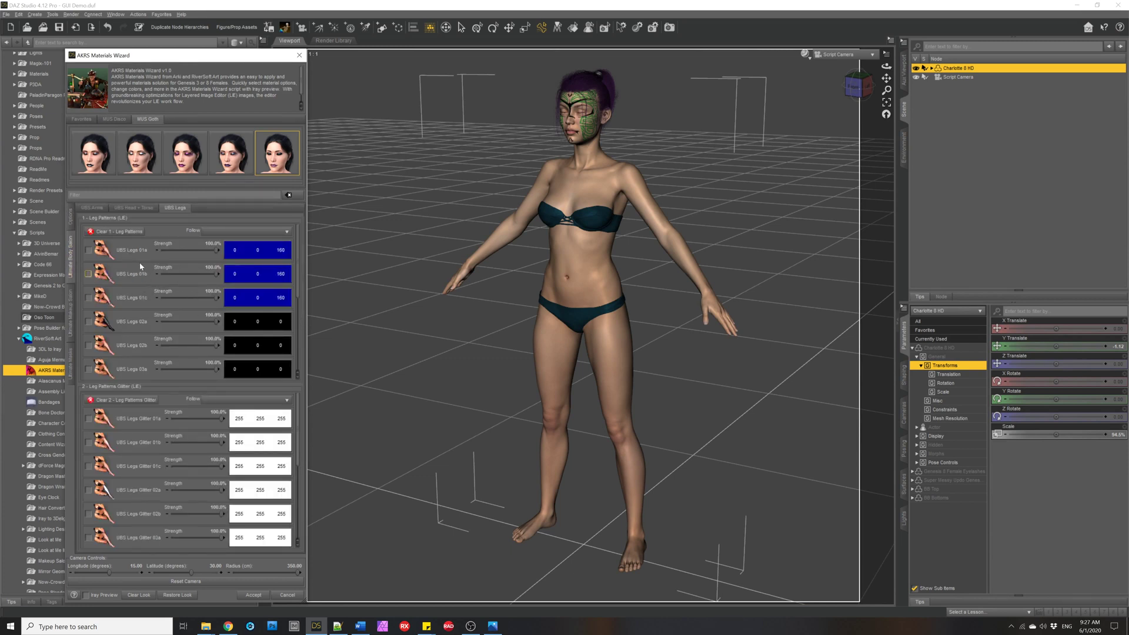
pyautogui.click(140, 211)
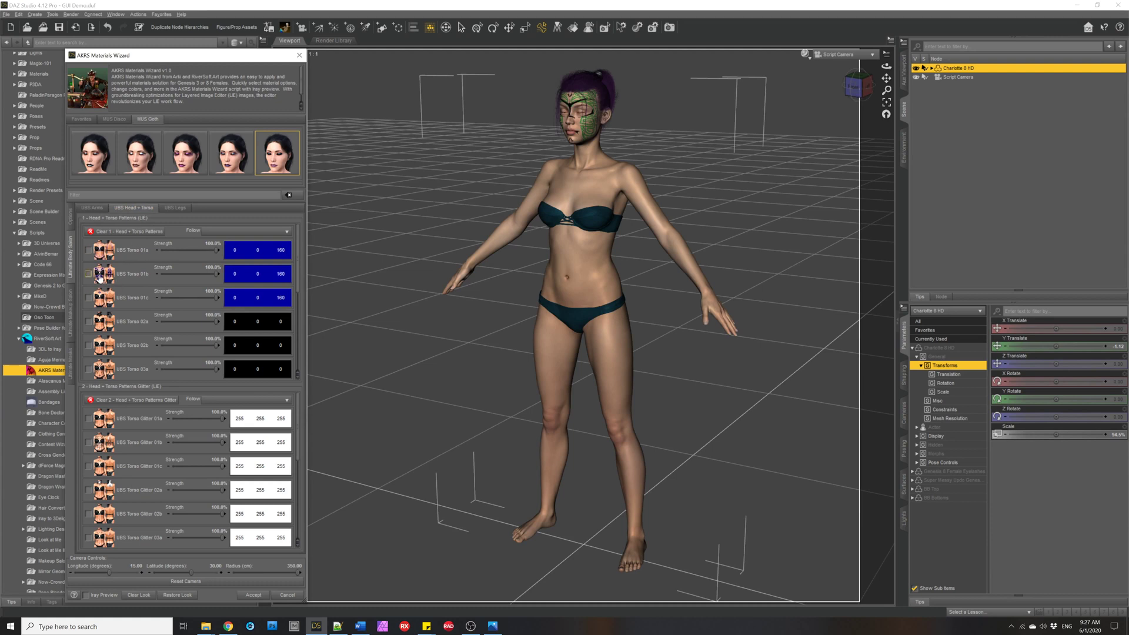
pyautogui.click(101, 274)
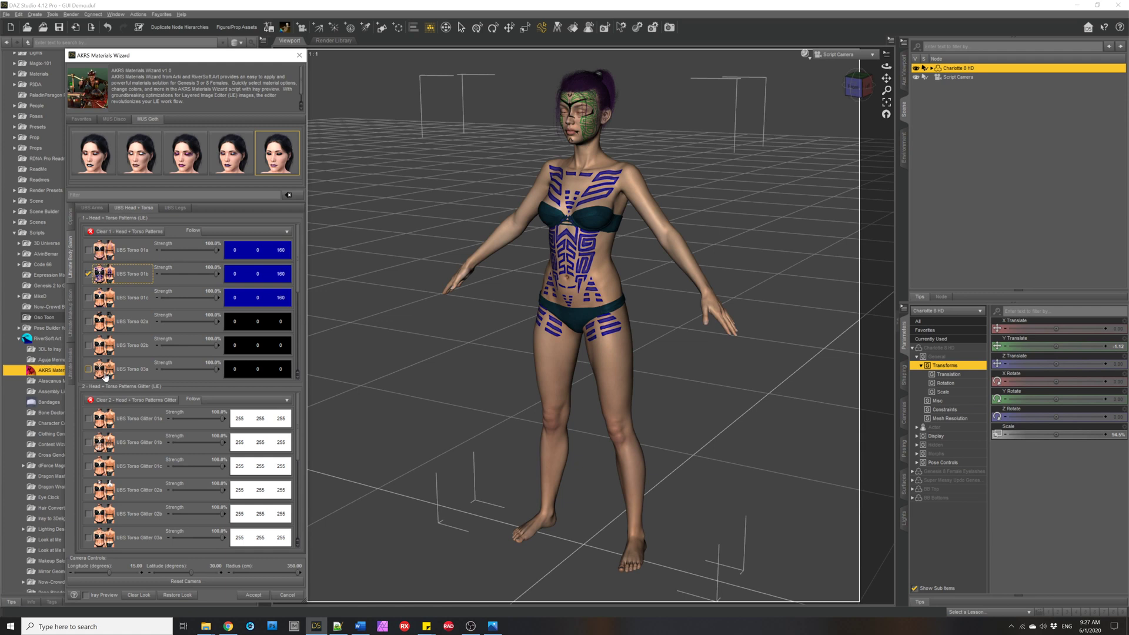
# Apply the UBS Legs 01b tattoo with Legs Glitter 01b, plus the UBS Arms 01b tattoo.
pyautogui.click(176, 210)
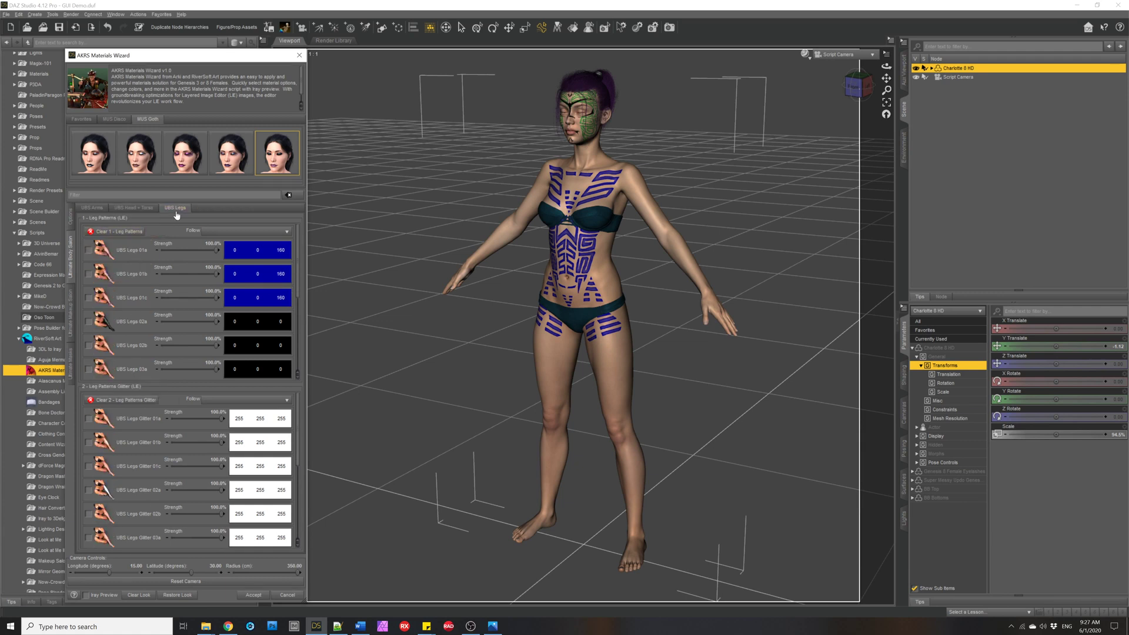
pyautogui.click(100, 279)
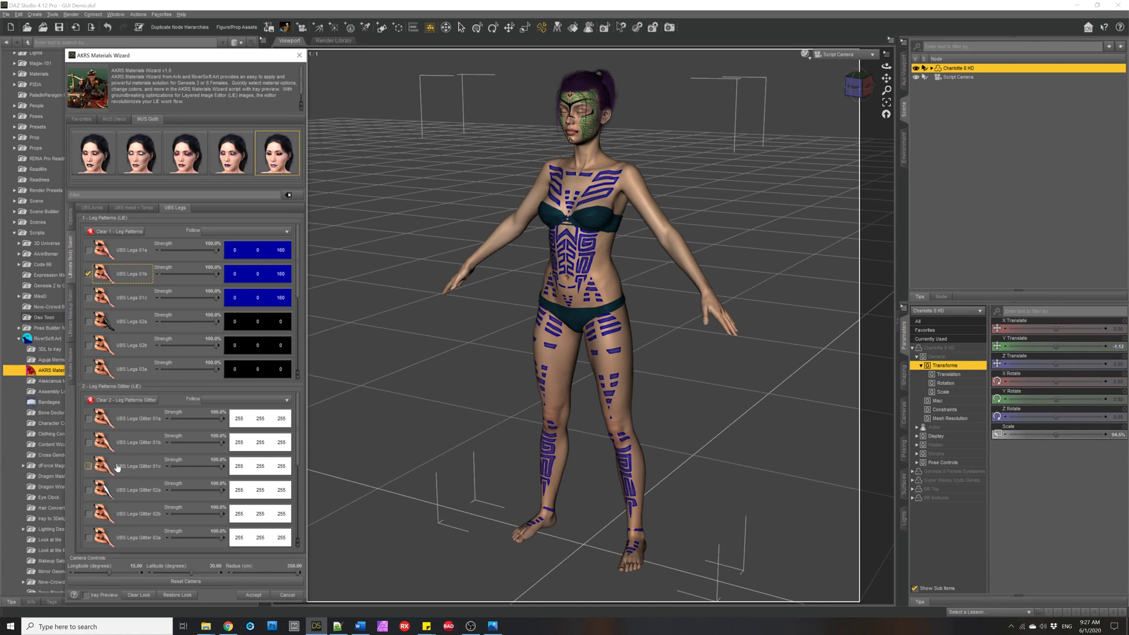
pyautogui.click(89, 442)
pyautogui.click(95, 208)
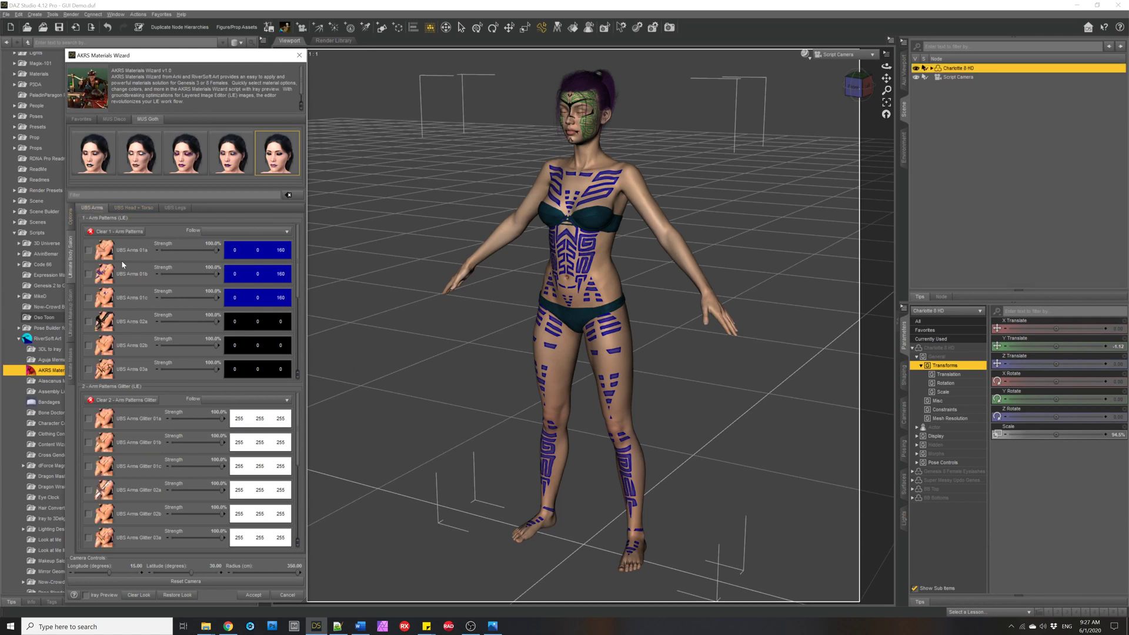
pyautogui.click(110, 278)
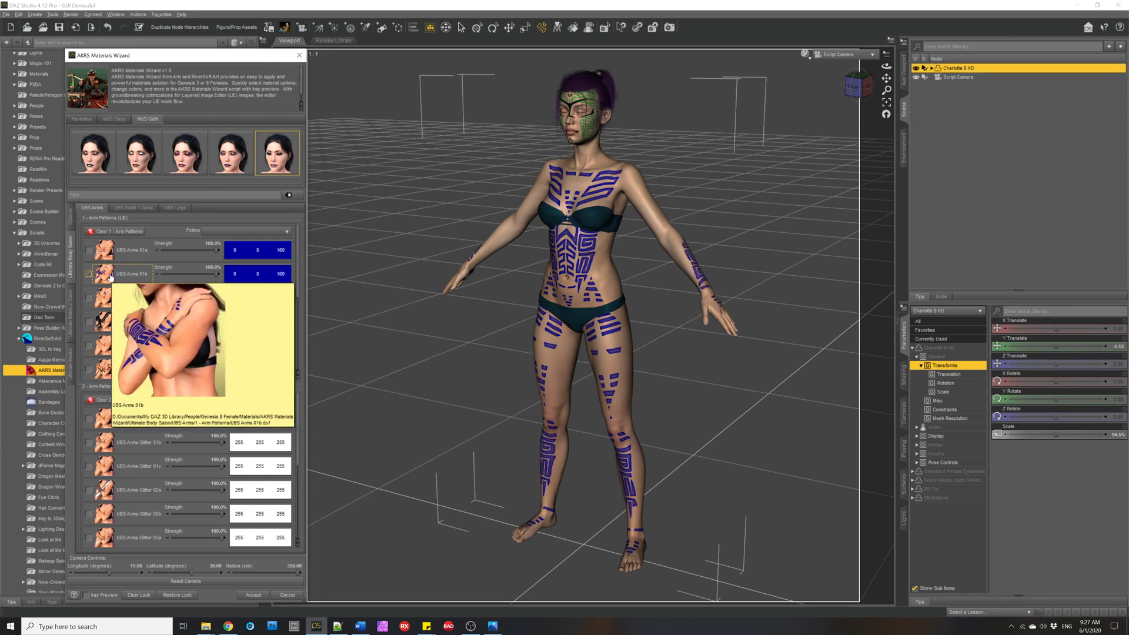
# Make the torso patterns follow 1 - Eyeshadows and the torso glitter follow Eye Ornaments.
pyautogui.click(131, 208)
pyautogui.click(224, 232)
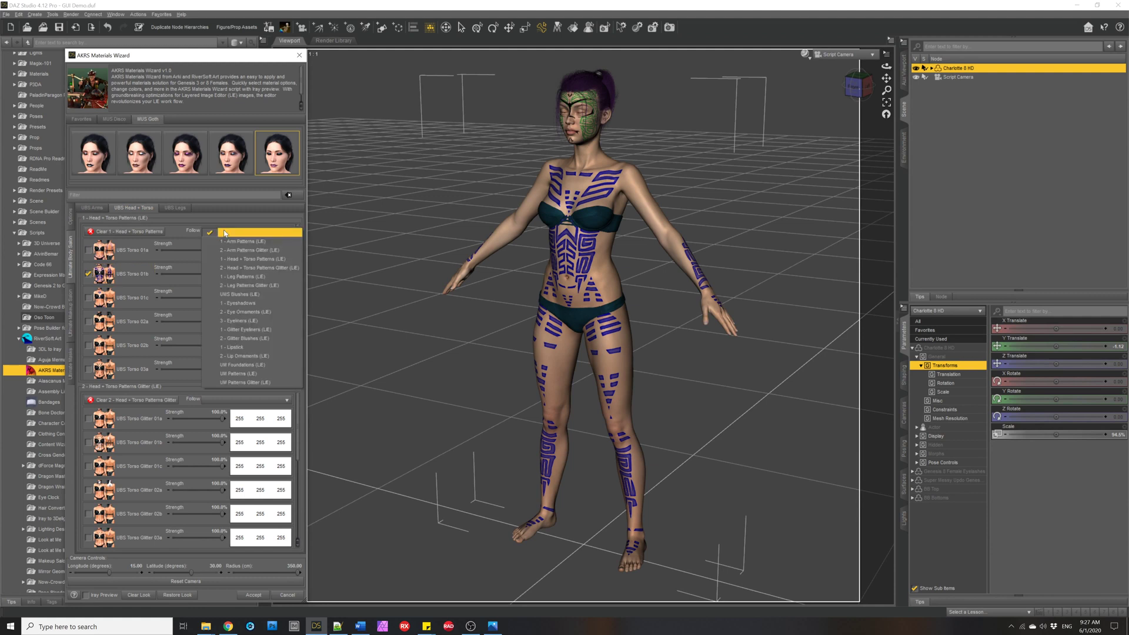
pyautogui.click(242, 303)
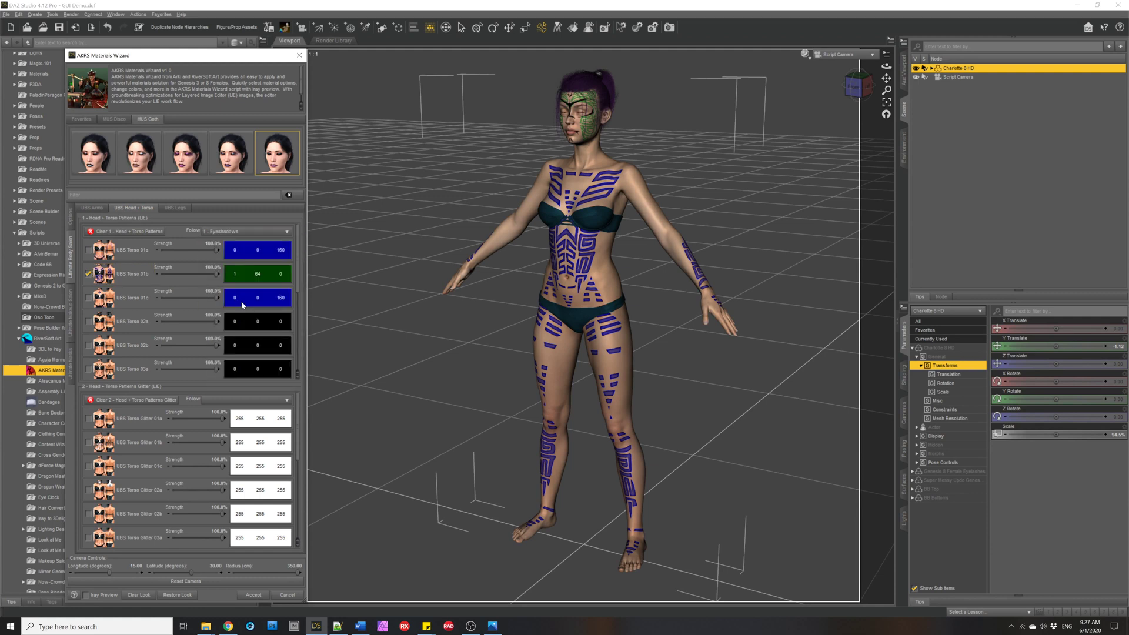
pyautogui.click(238, 403)
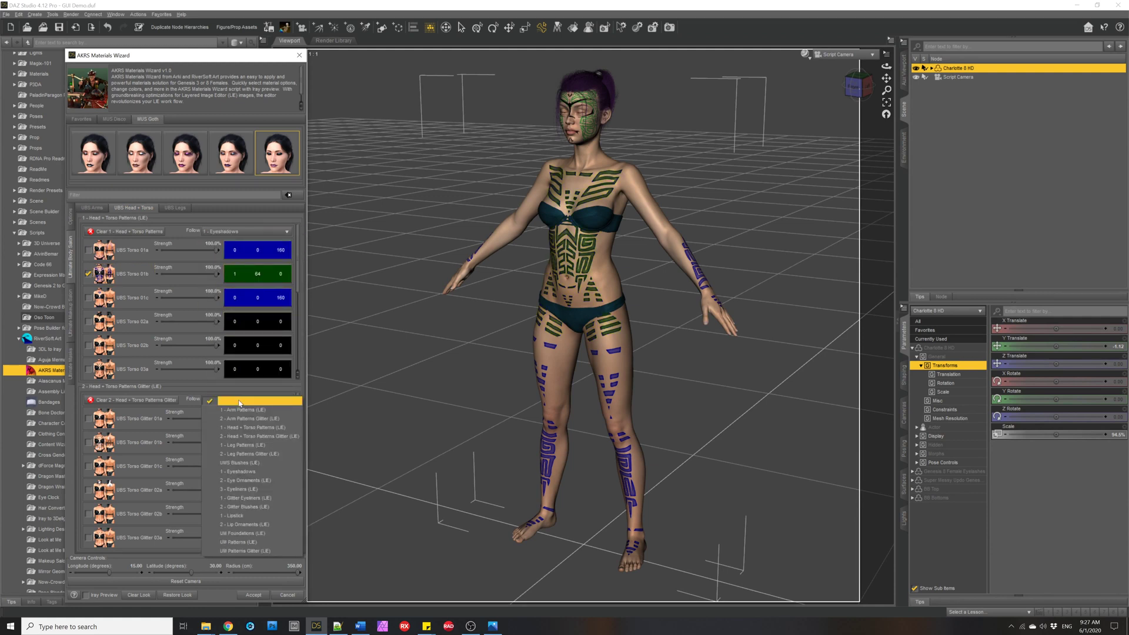
pyautogui.click(235, 482)
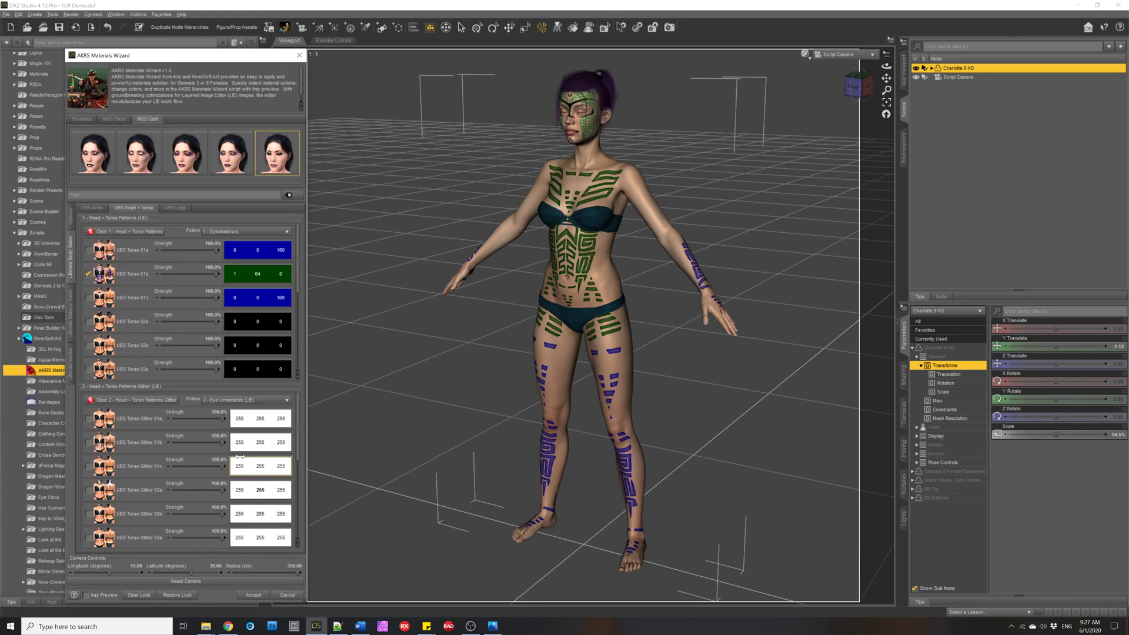
# Make the arm patterns follow 1 - Eyeshadows and the arm glitter follow Eye Ornaments.
pyautogui.click(91, 208)
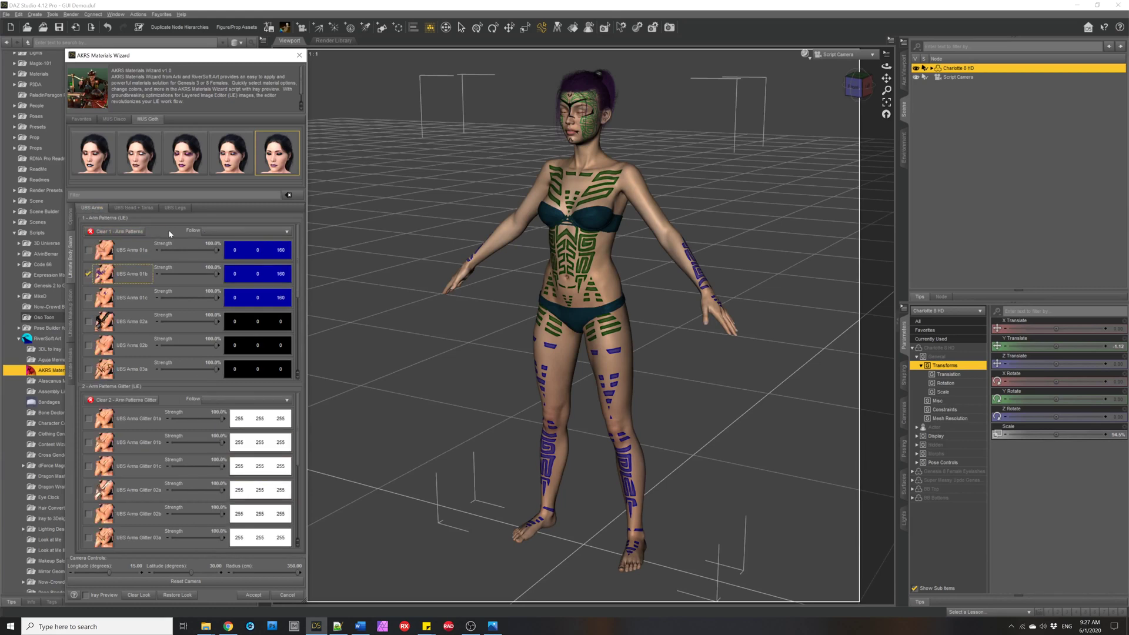
pyautogui.click(238, 231)
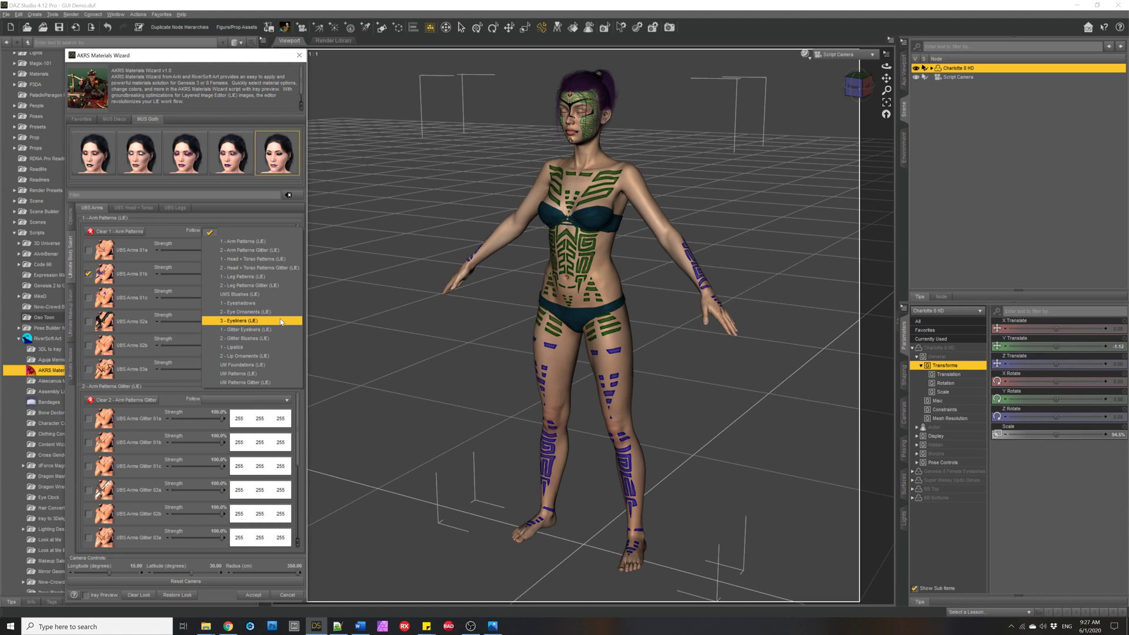
pyautogui.click(261, 312)
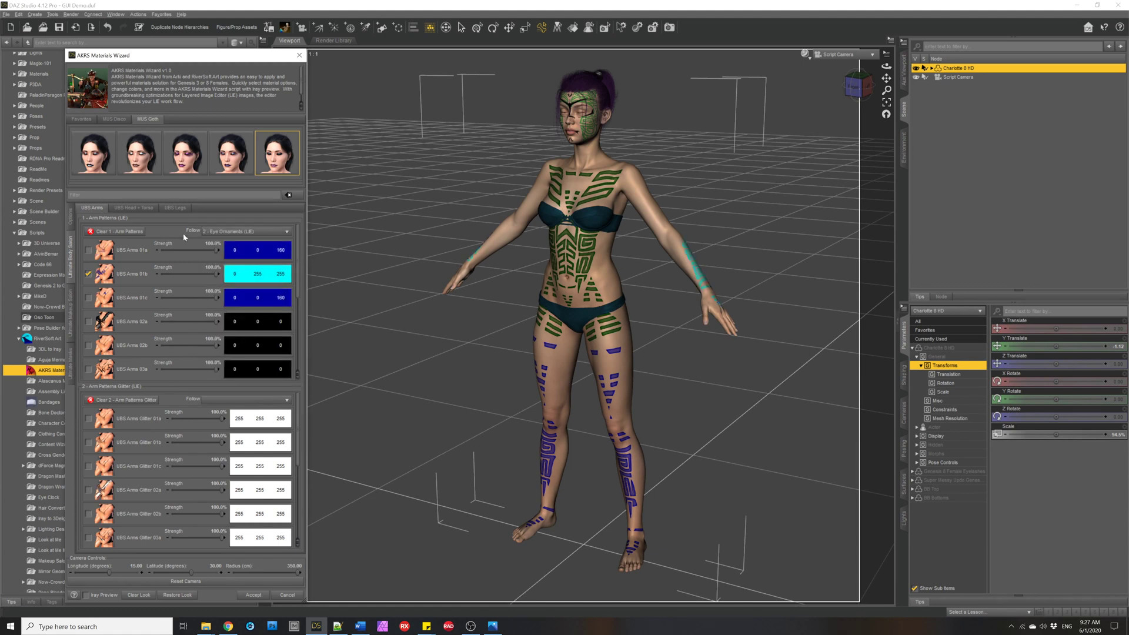
pyautogui.click(226, 233)
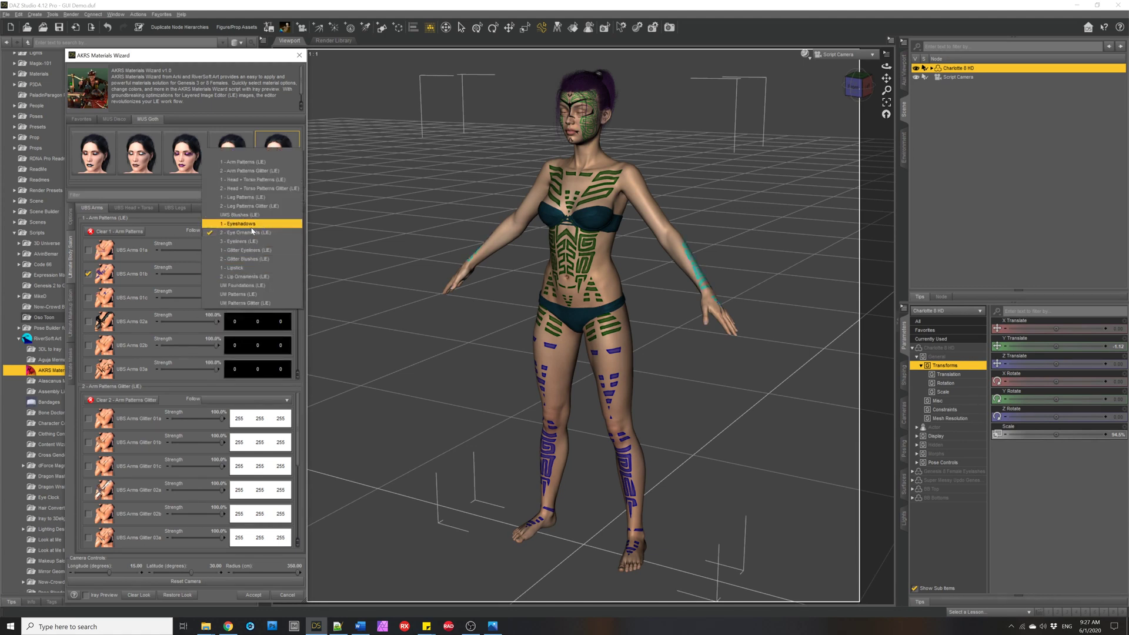
pyautogui.click(248, 224)
pyautogui.click(246, 399)
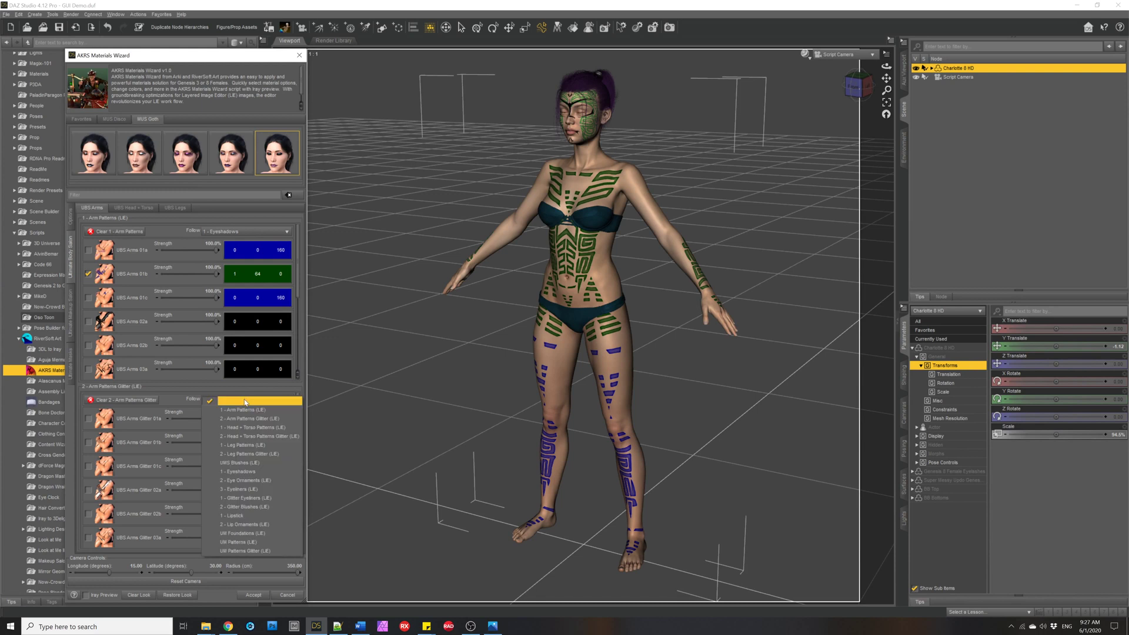
pyautogui.click(247, 480)
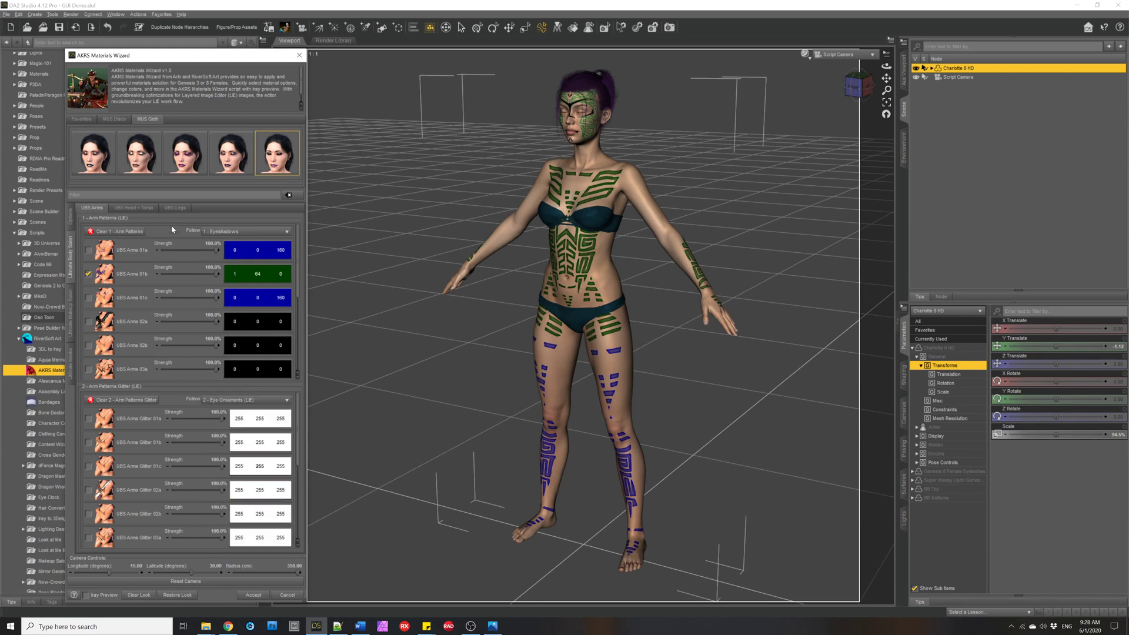
# Make the leg patterns follow 1 - Eyeshadows and the leg glitter follow Eyeliners.
pyautogui.click(174, 208)
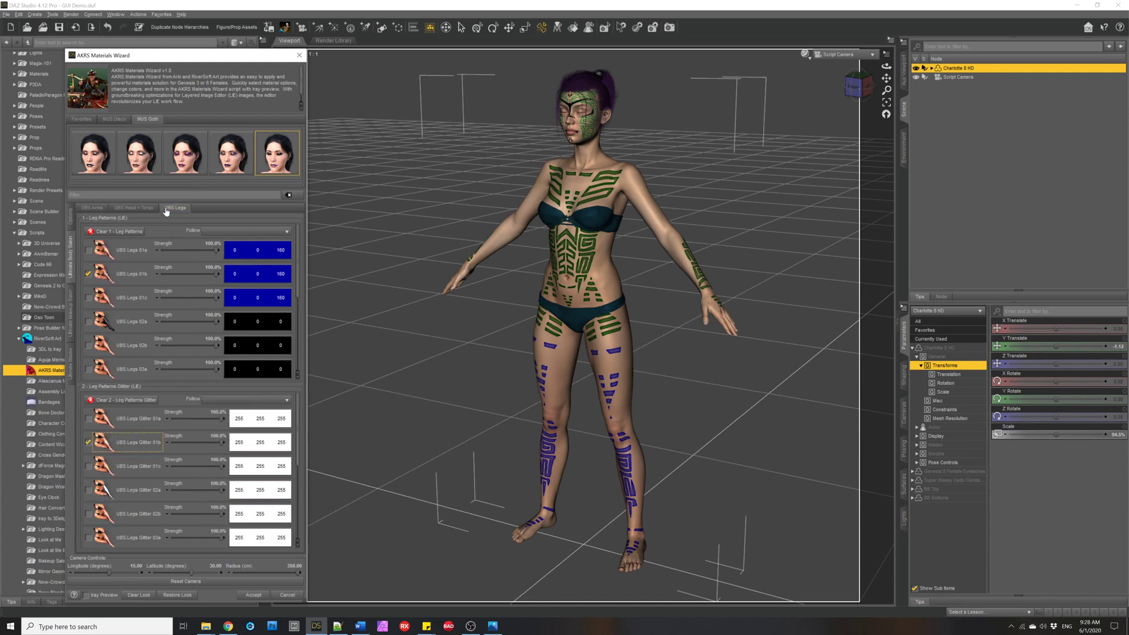
pyautogui.click(228, 236)
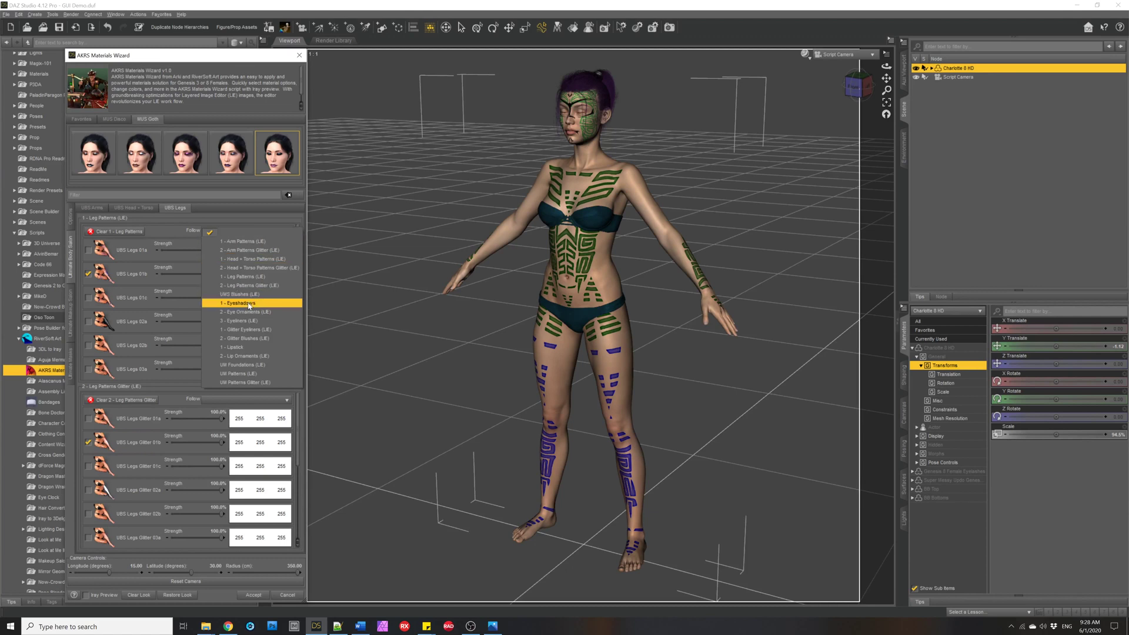
pyautogui.click(250, 304)
pyautogui.click(248, 404)
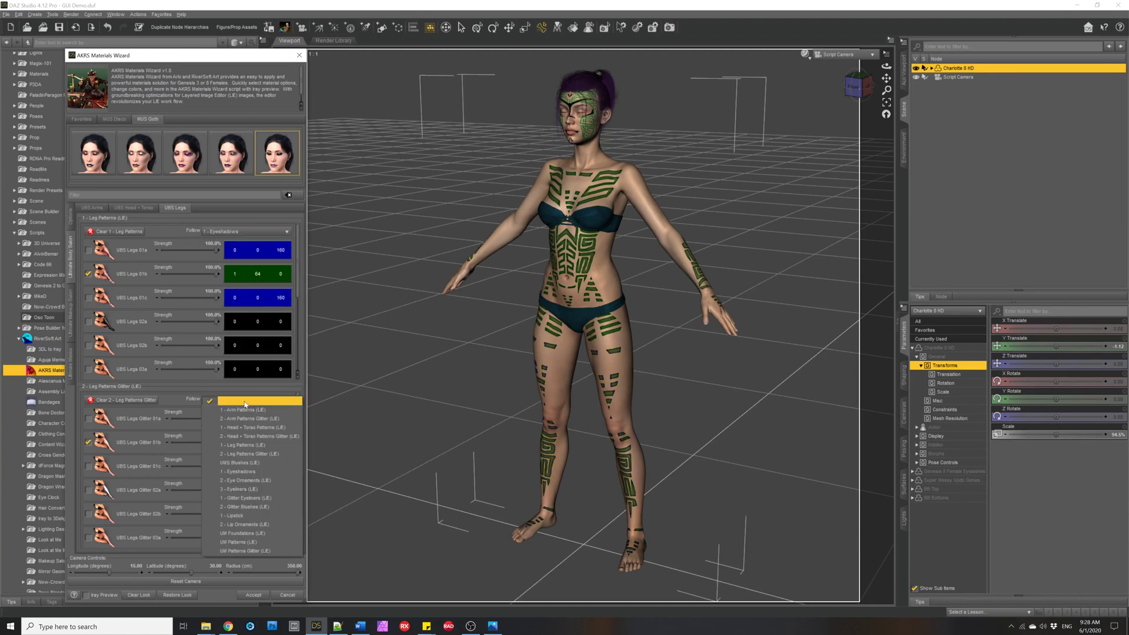
pyautogui.click(261, 491)
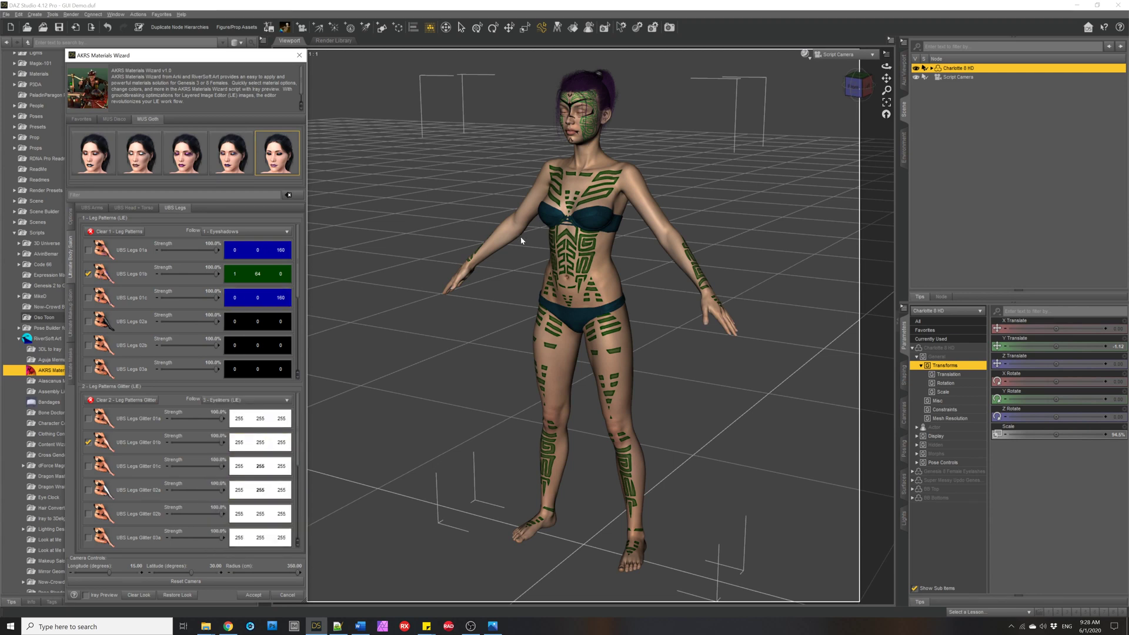
# On the MUS Eyes tab, set Eyeshadow Shape 01's colour to dark red.
pyautogui.click(70, 316)
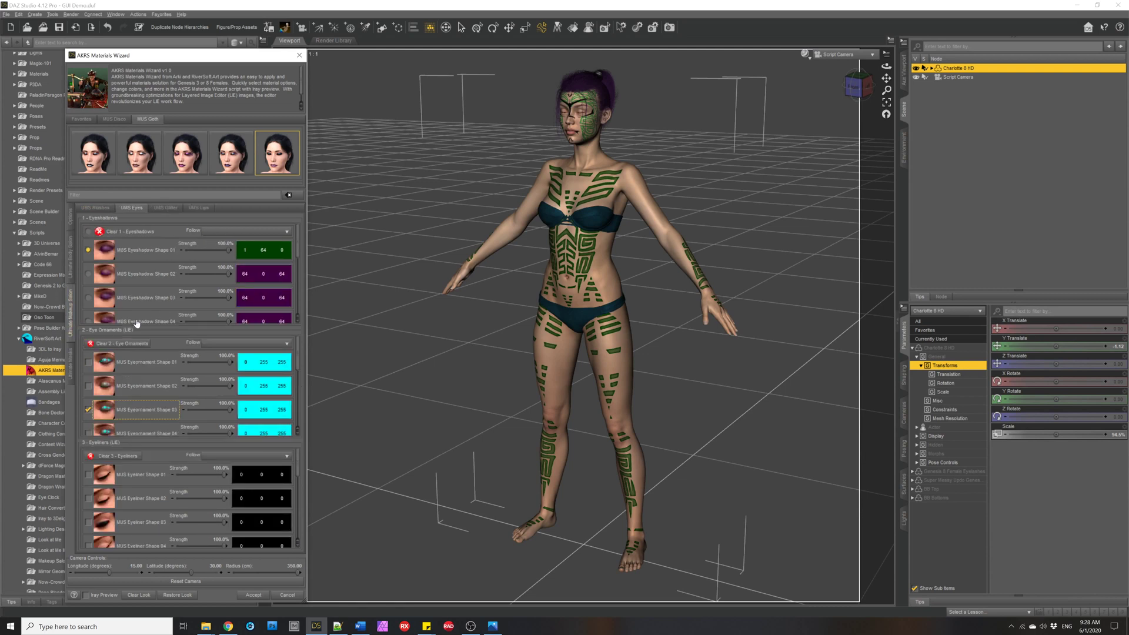
pyautogui.click(254, 253)
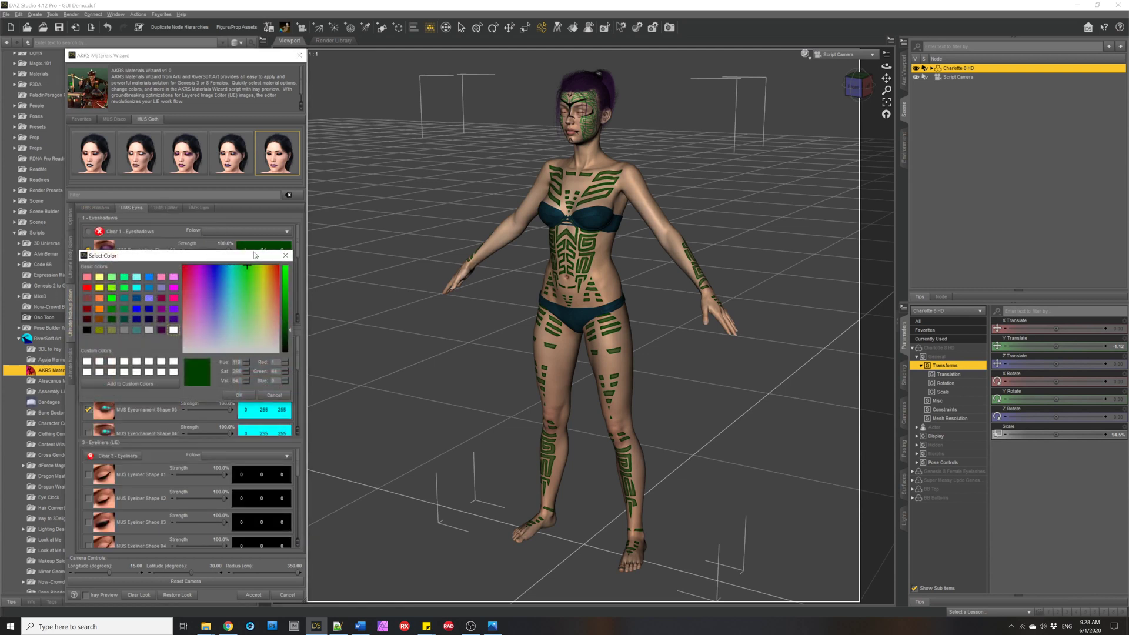
pyautogui.click(184, 266)
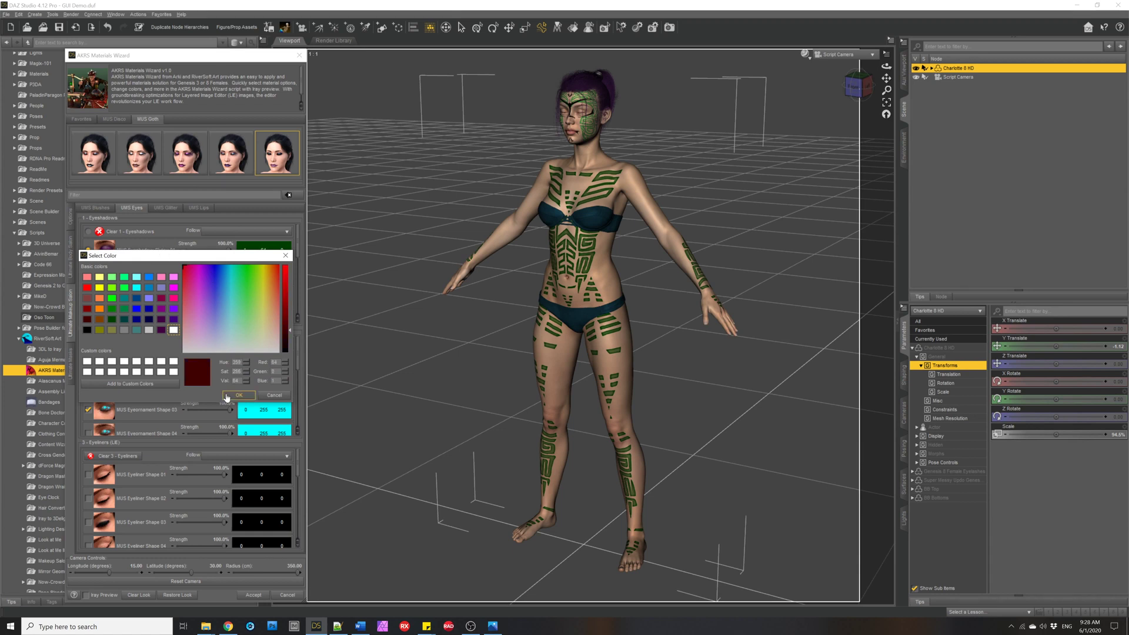
pyautogui.click(232, 397)
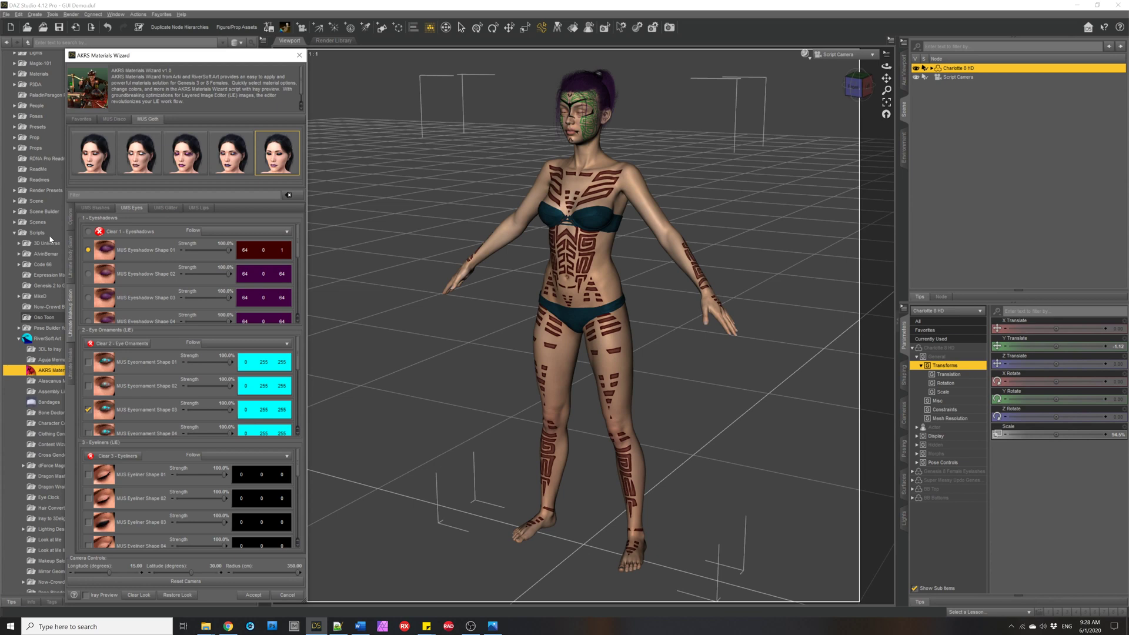
# In Ultimate Masks, set Patterns Follow to 1 - Eyeshadows and Patterns Glitter Follow to 2 - Eye Ornaments.
pyautogui.click(73, 265)
pyautogui.click(71, 375)
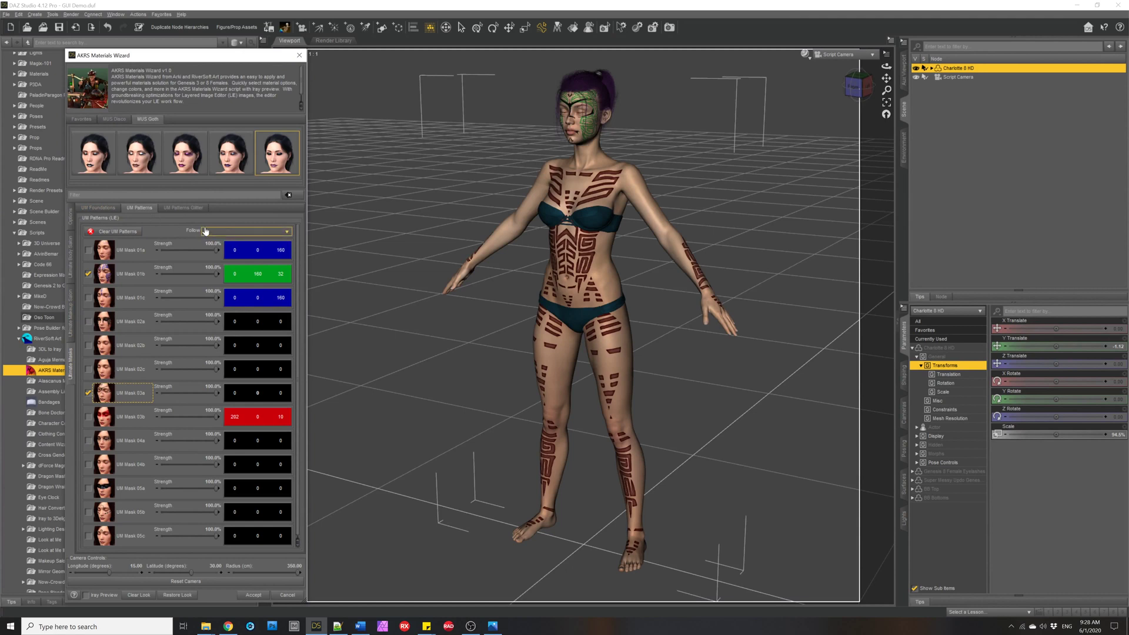
pyautogui.click(256, 231)
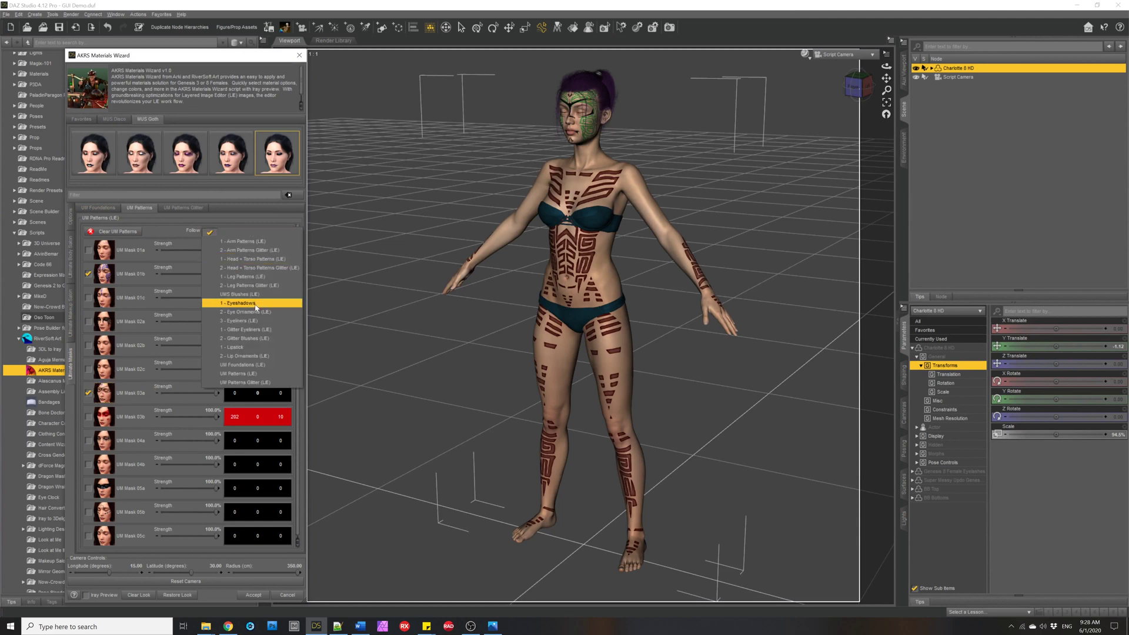
pyautogui.click(257, 303)
pyautogui.click(190, 212)
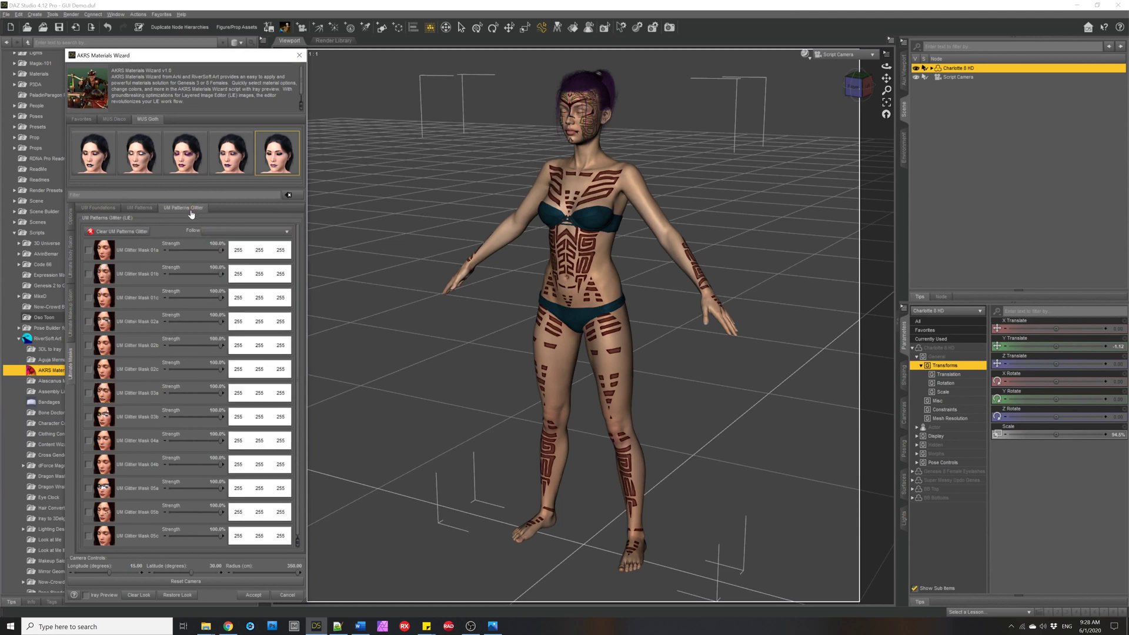
pyautogui.click(229, 232)
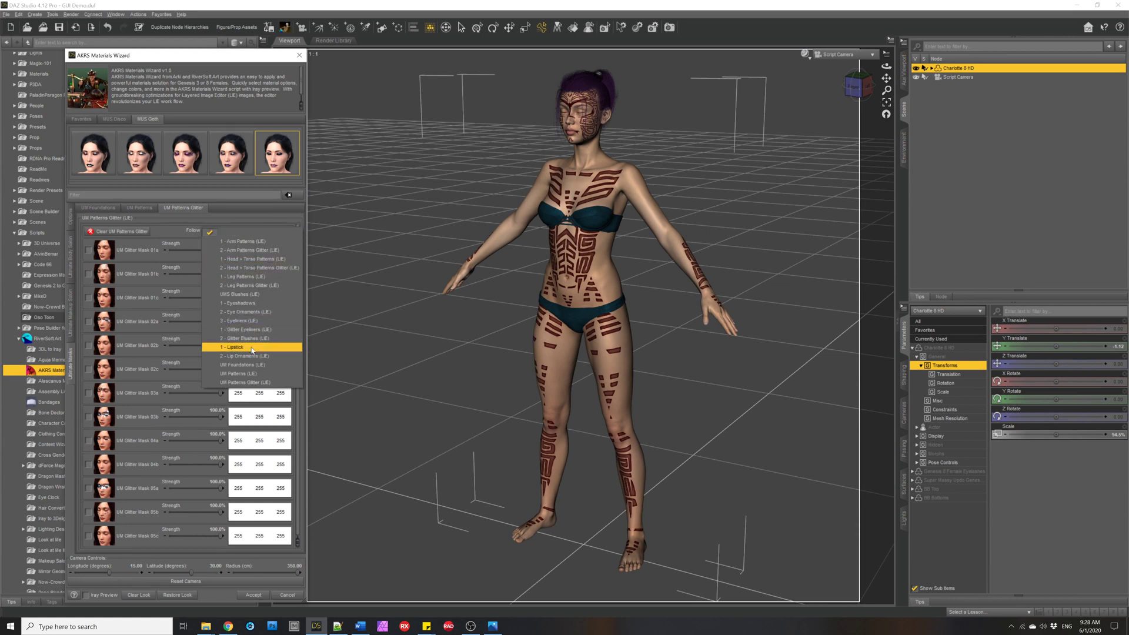
pyautogui.click(248, 312)
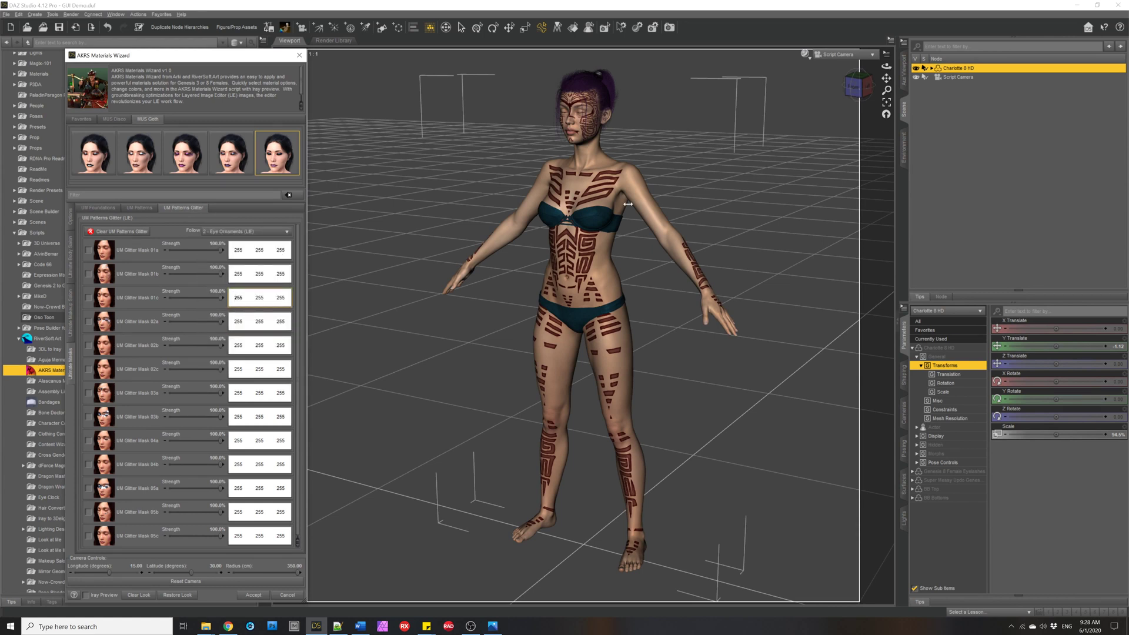
# On the MUS Eyes tab, set Eyeshadow Shape 01's colour to dark navy blue (0, 0, 64).
pyautogui.click(72, 313)
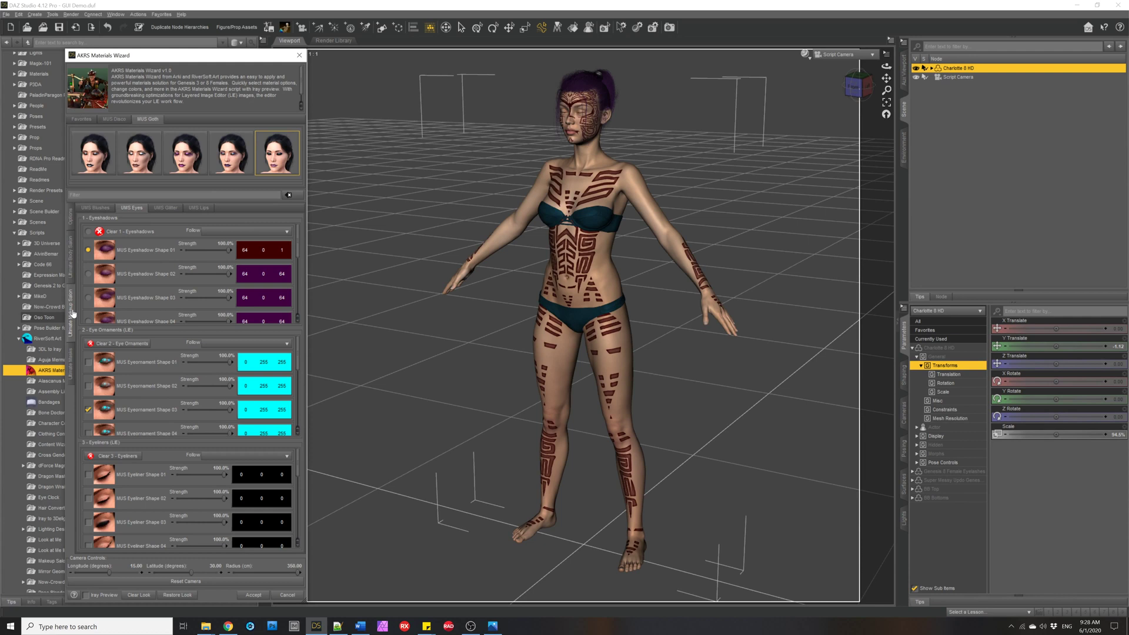
pyautogui.click(249, 251)
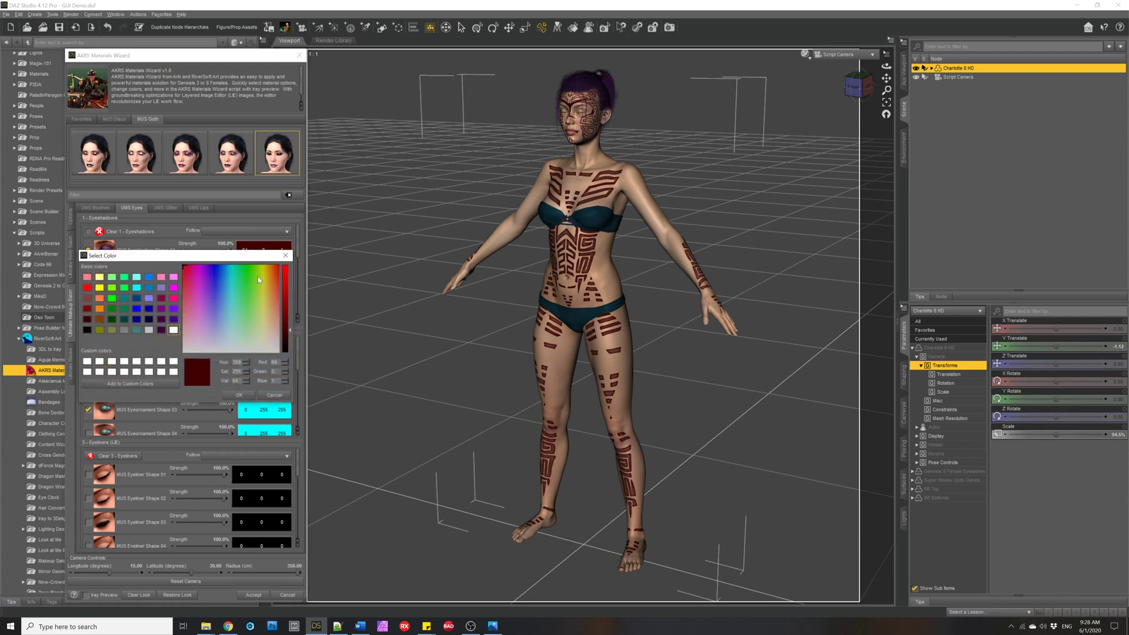
pyautogui.moveTo(258, 279)
pyautogui.mouseDown()
pyautogui.moveTo(215, 284)
pyautogui.moveTo(211, 266)
pyautogui.mouseUp()
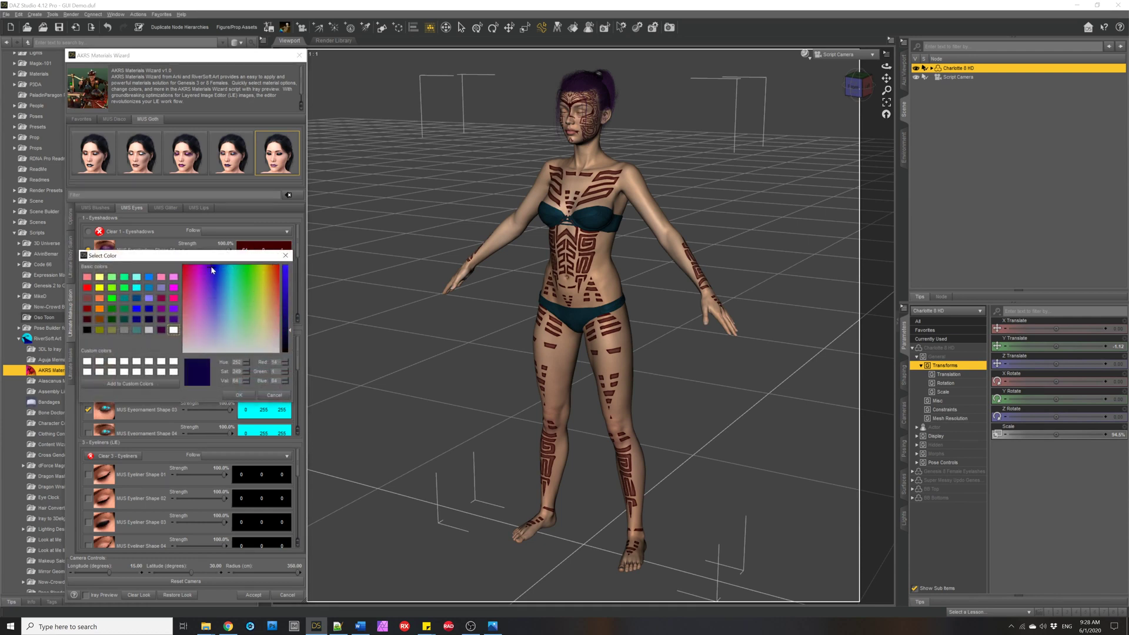
pyautogui.click(252, 397)
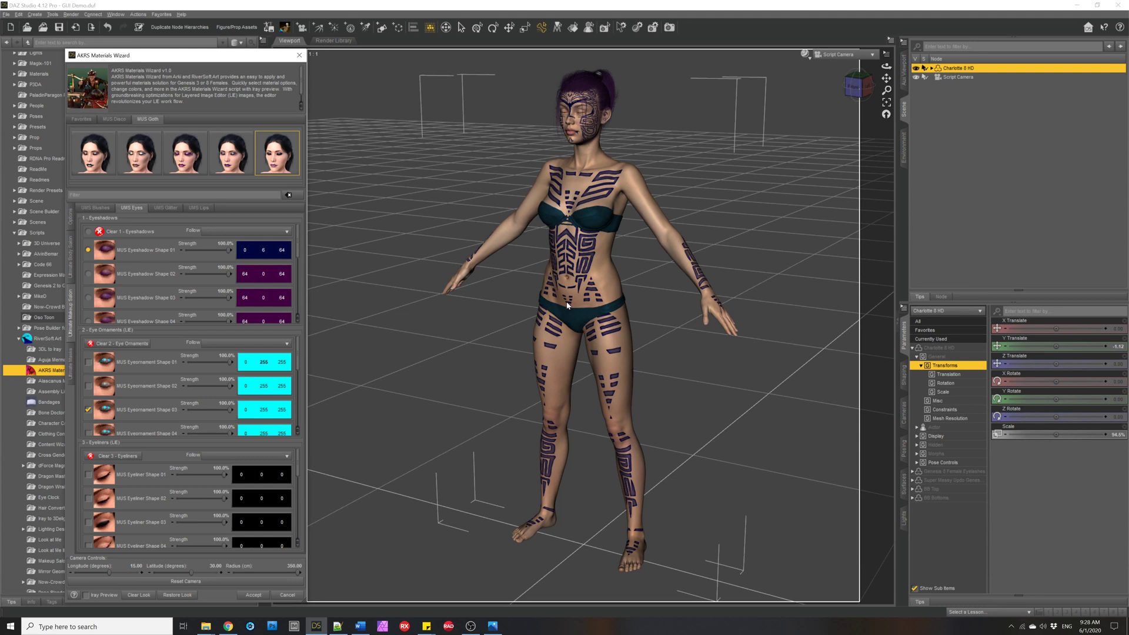
# Browse the wizard's Favorites thumbnails, then open the first New Promos image in Photos.
pyautogui.click(85, 118)
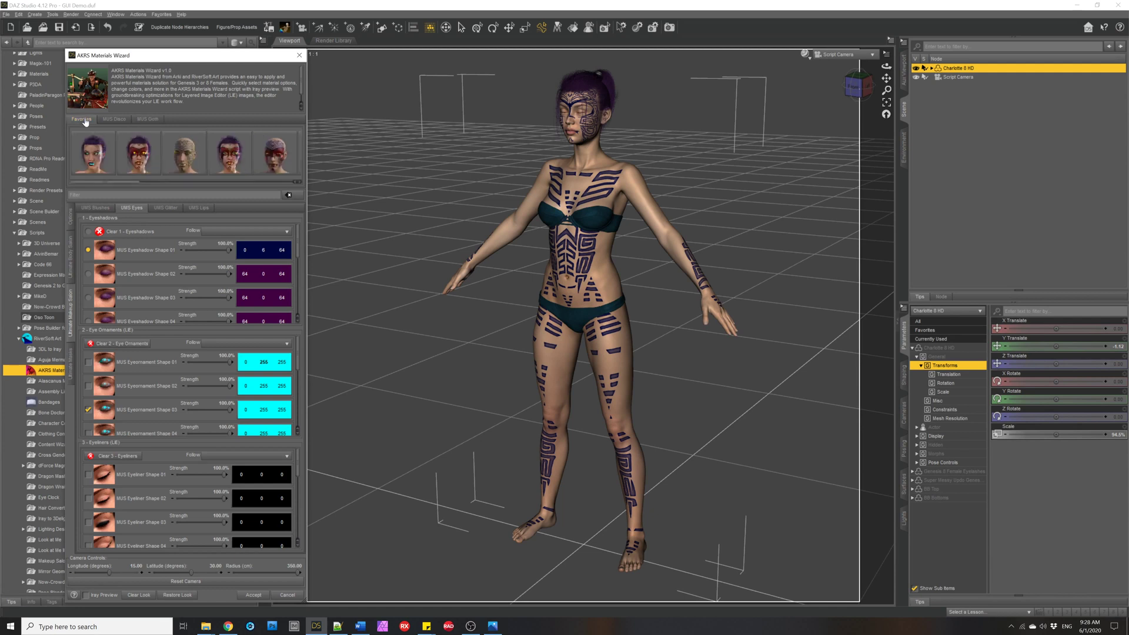
pyautogui.click(246, 183)
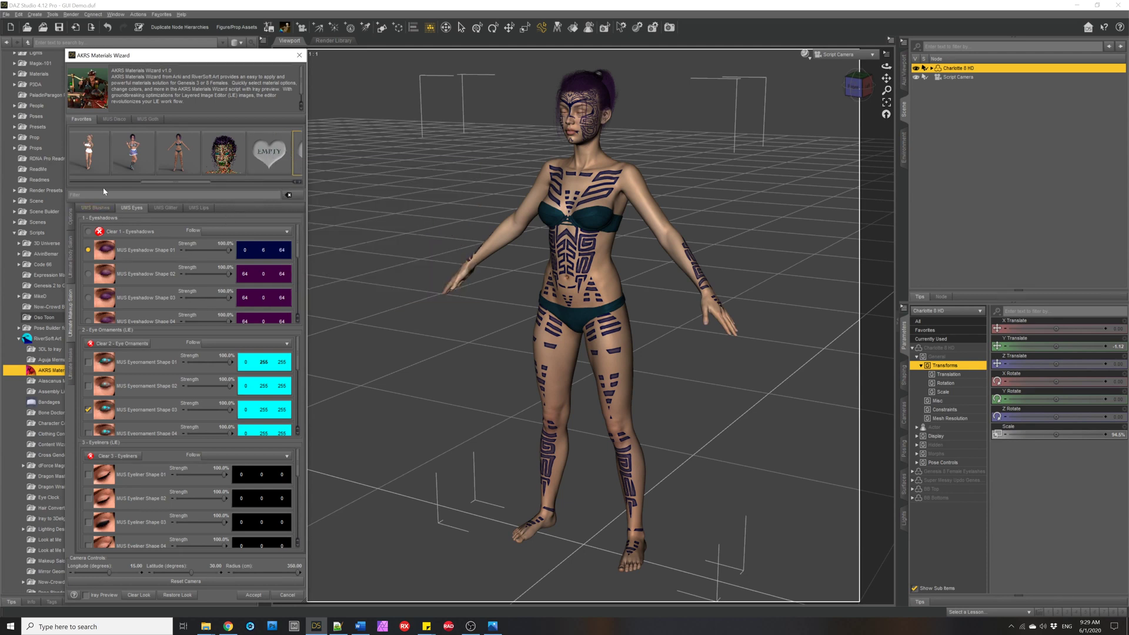
pyautogui.moveTo(164, 183)
pyautogui.mouseDown()
pyautogui.moveTo(121, 187)
pyautogui.moveTo(140, 187)
pyautogui.mouseUp()
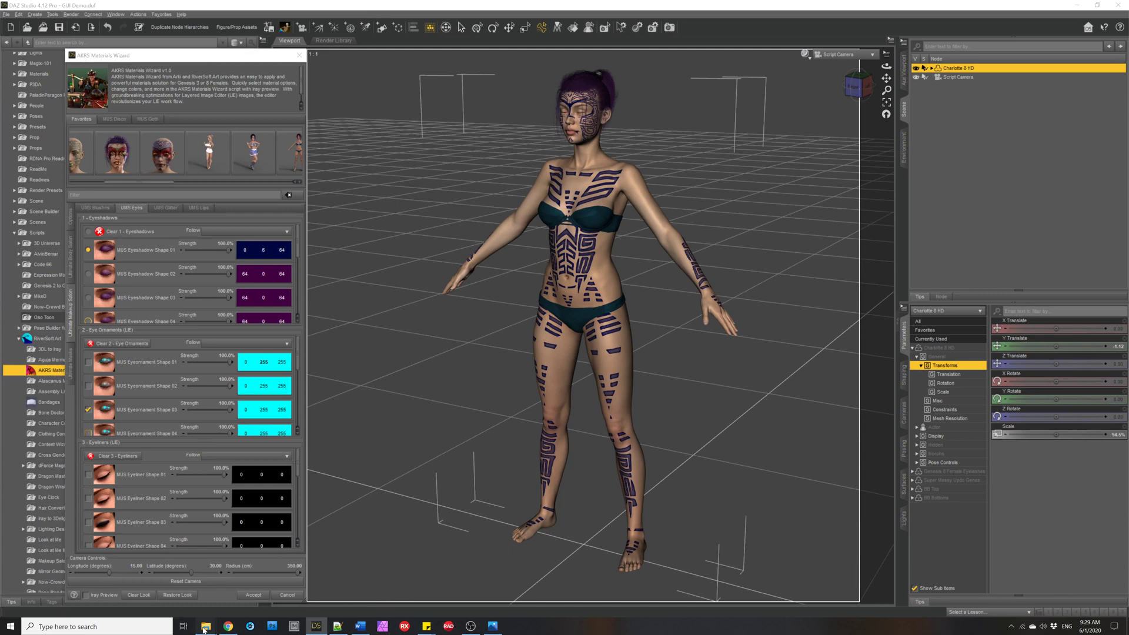
pyautogui.moveTo(205, 627)
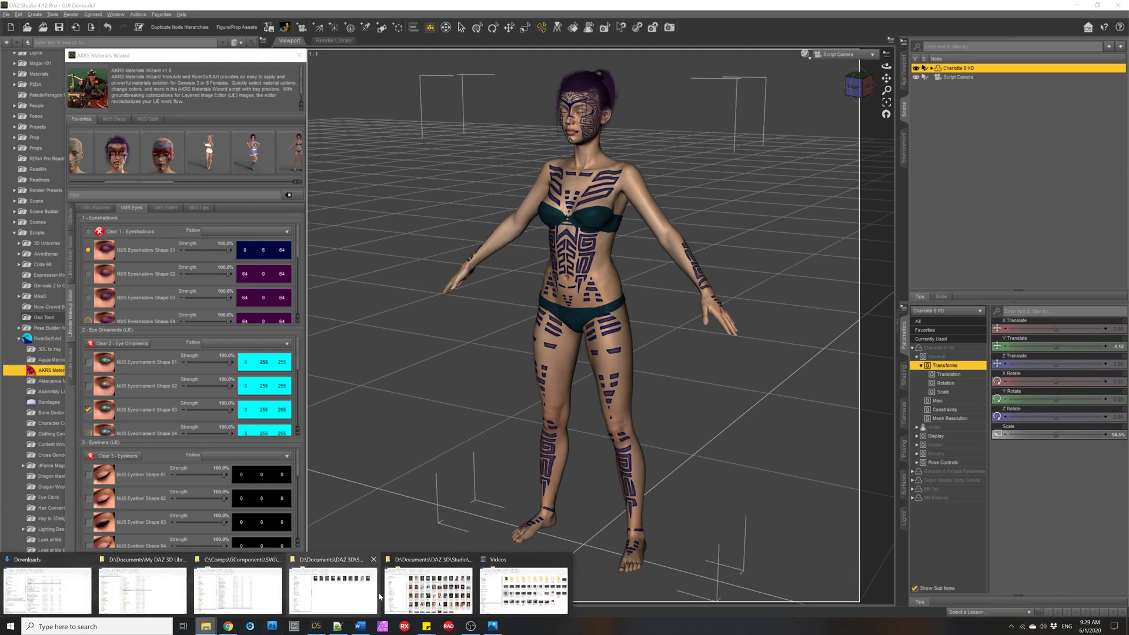
pyautogui.click(428, 586)
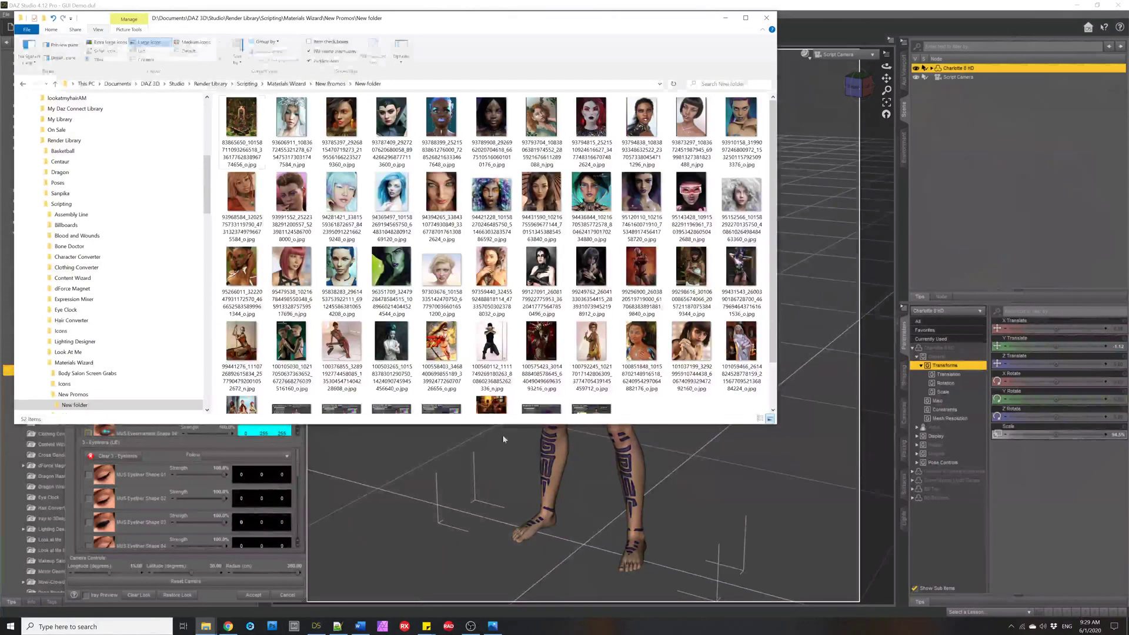
pyautogui.doubleClick(255, 145)
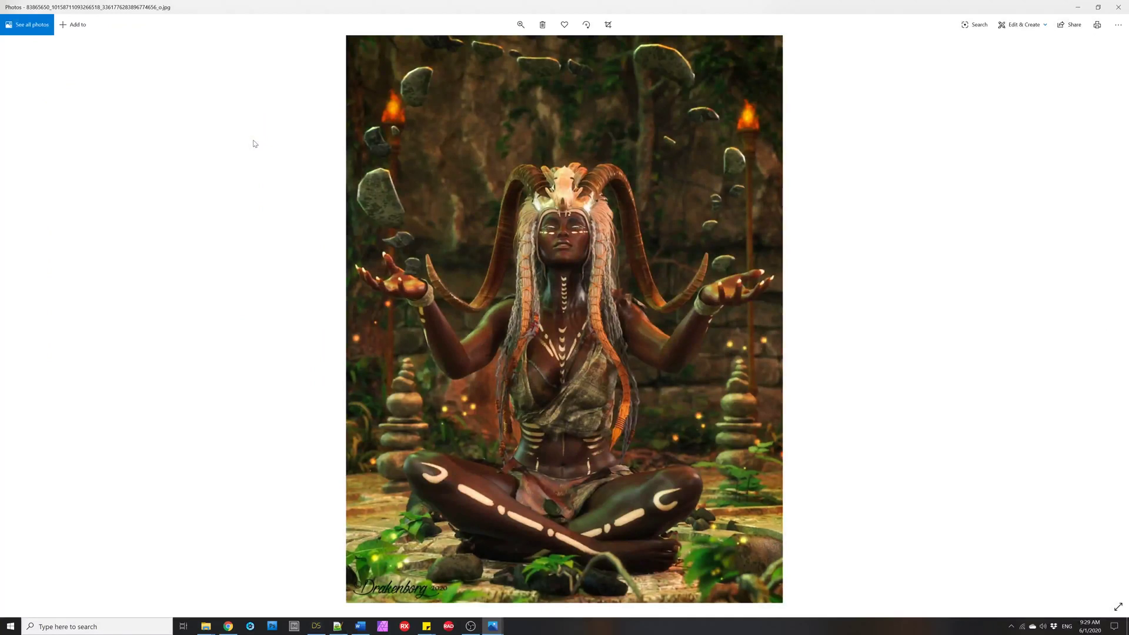
# Page forward through the promo renders until the red-haired woman with a bob appears.
pyautogui.press('Right')
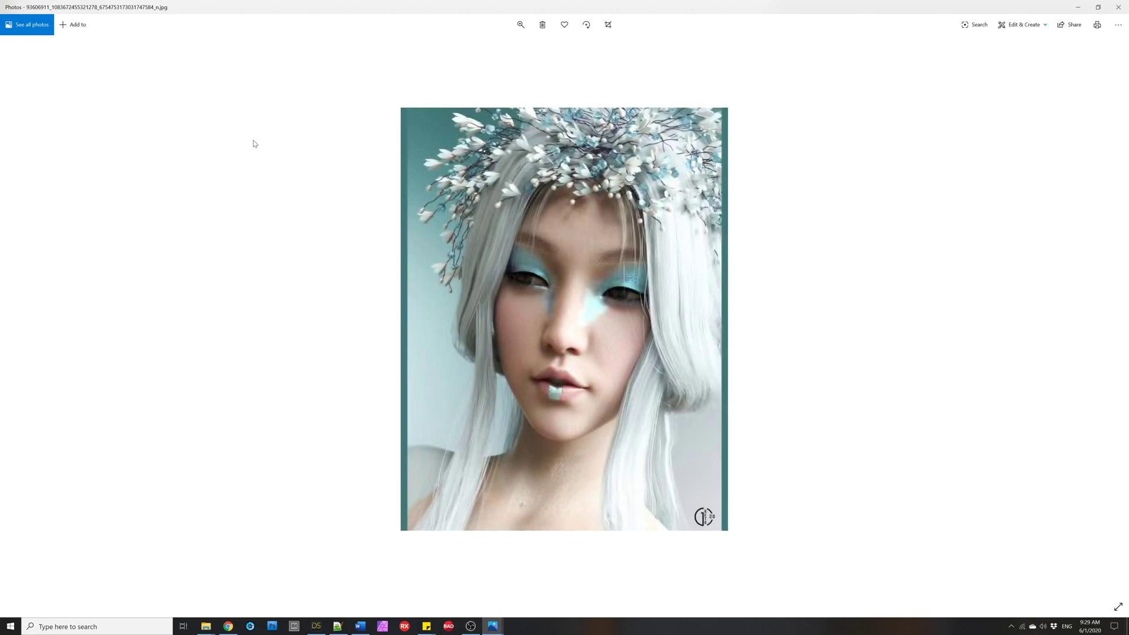
pyautogui.press('Right')
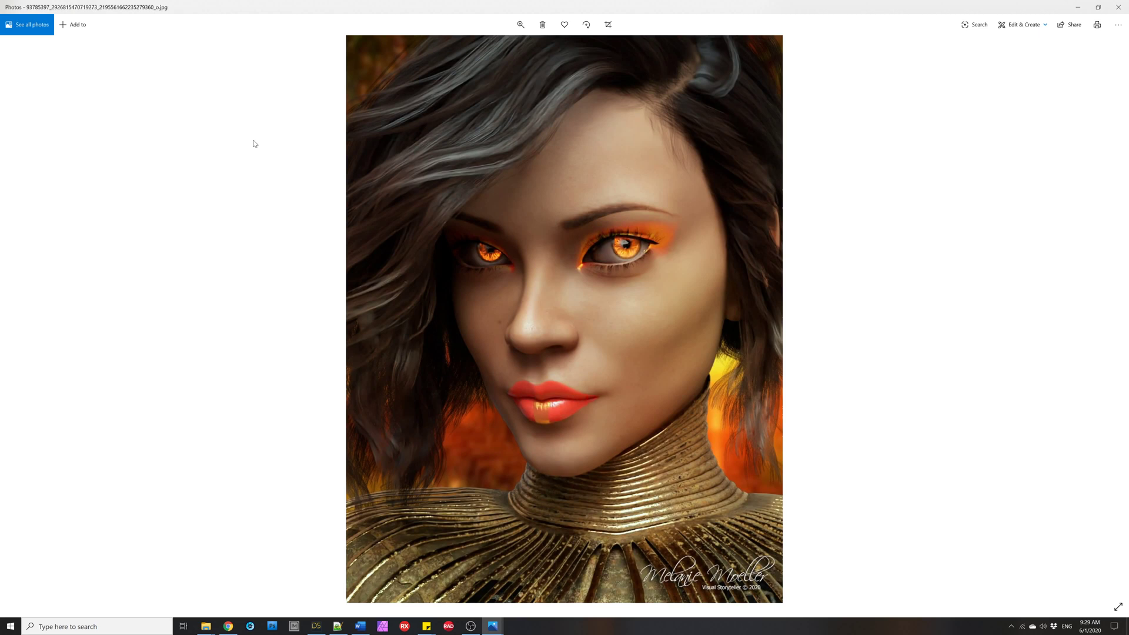
pyautogui.press('Right')
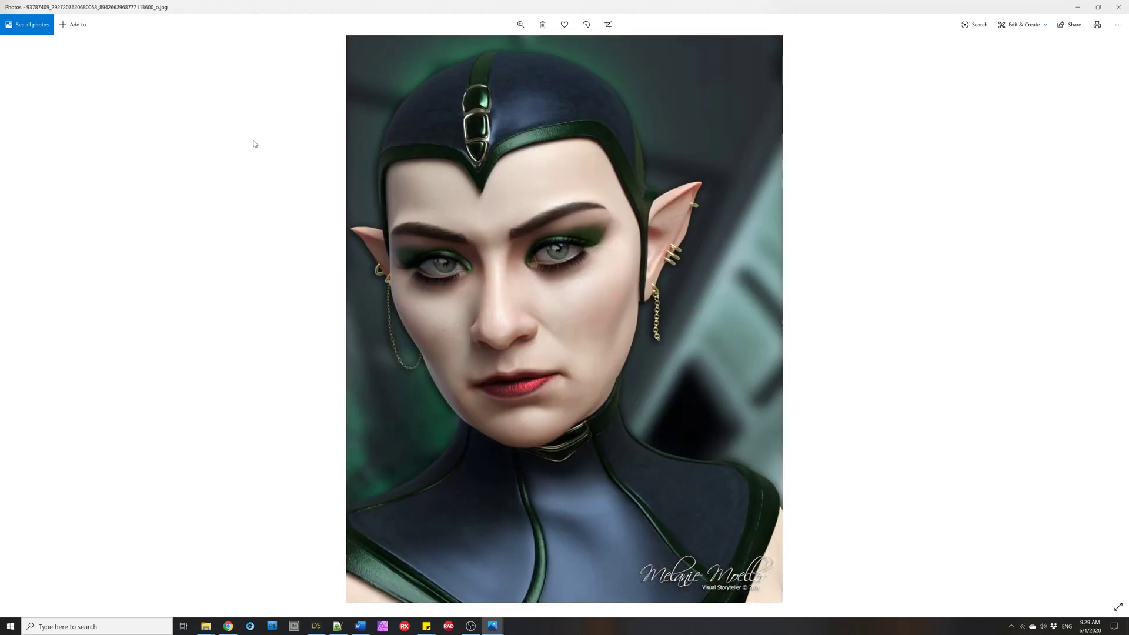
pyautogui.press('Right')
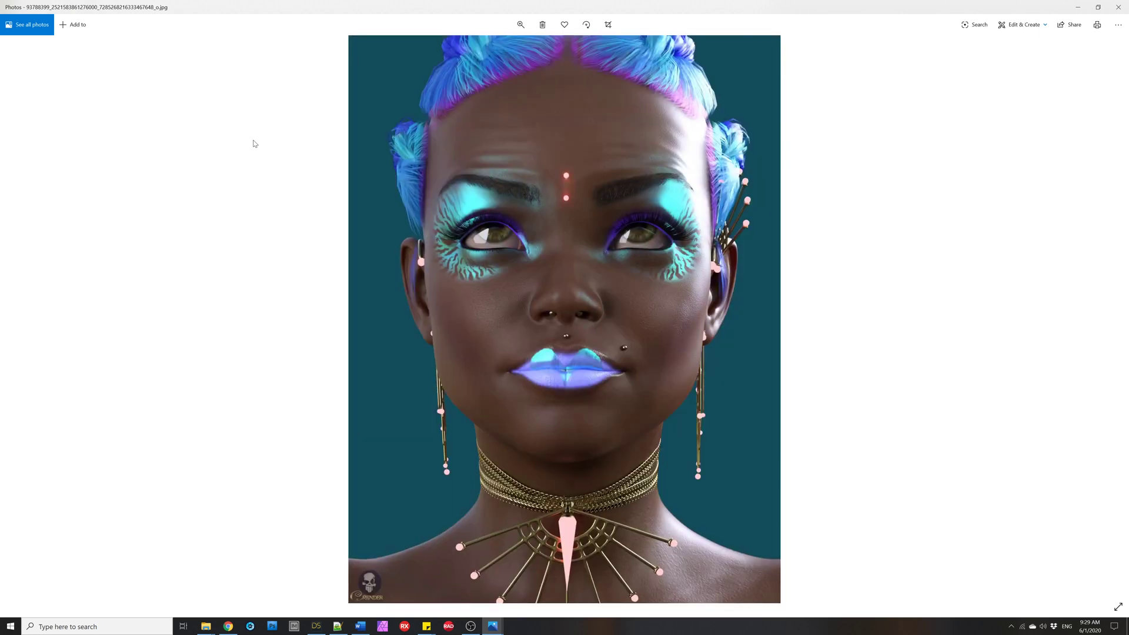
pyautogui.press('Right')
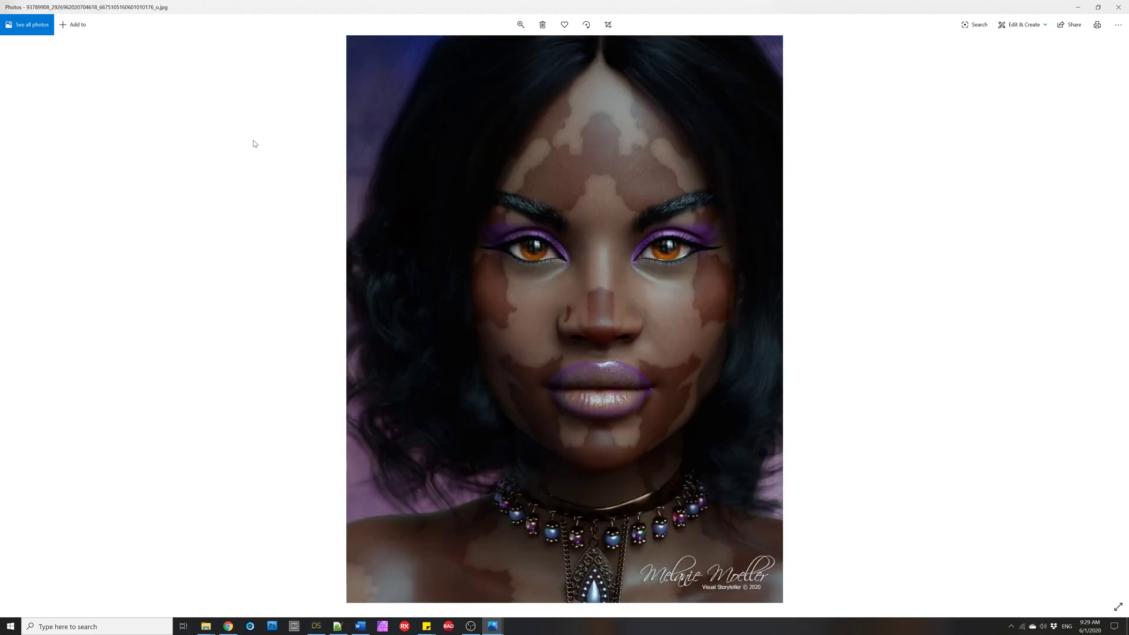
pyautogui.press('Right')
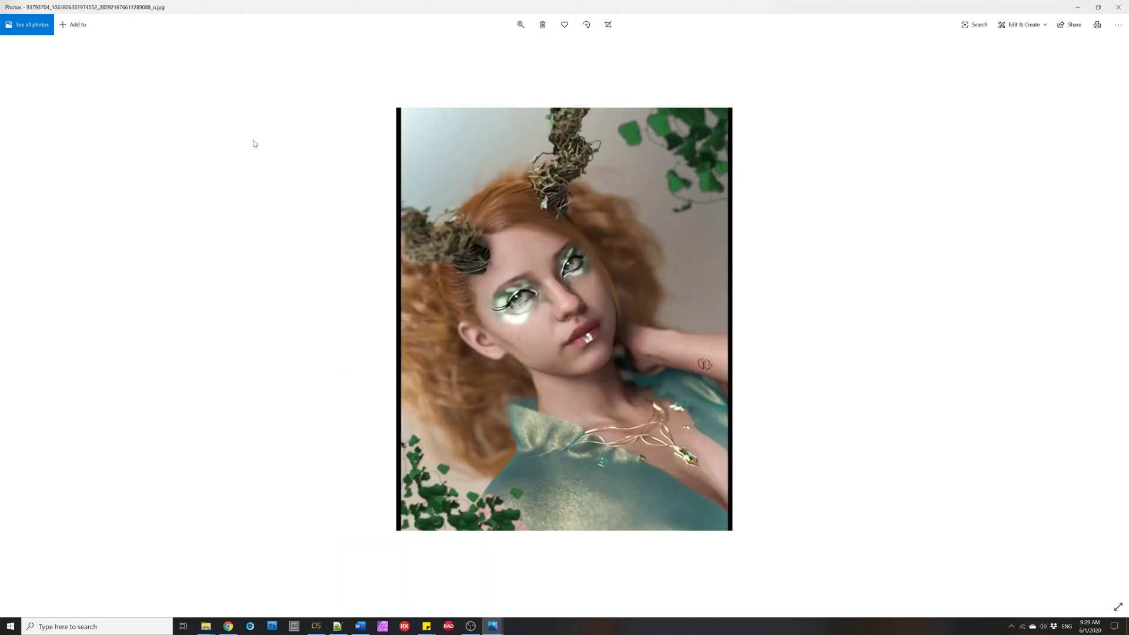
pyautogui.press('Right')
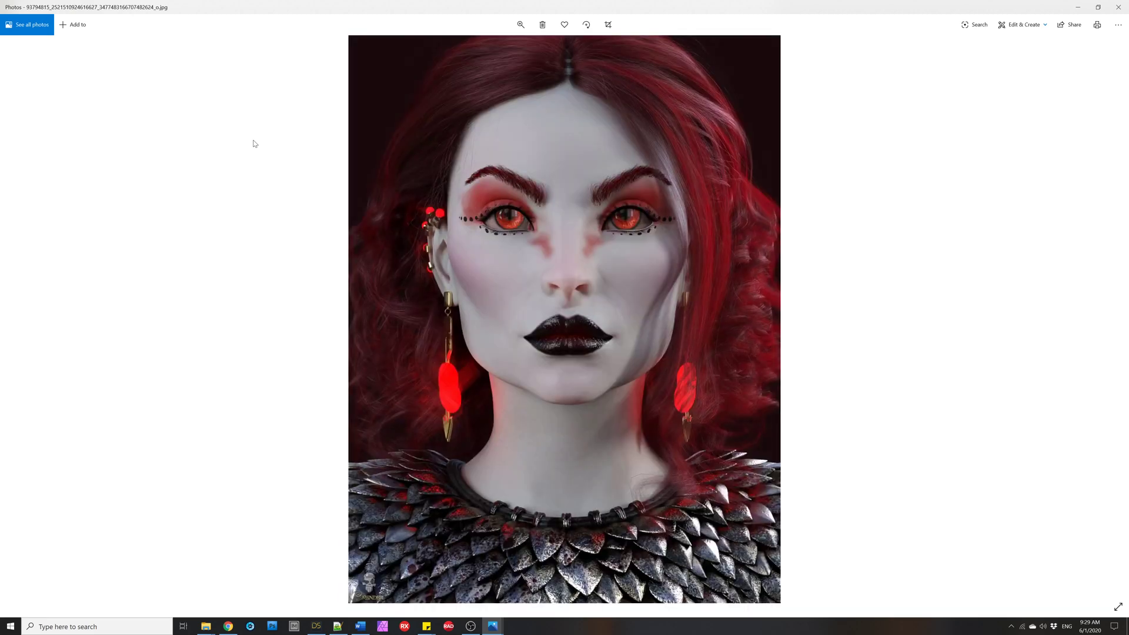
pyautogui.press('Right')
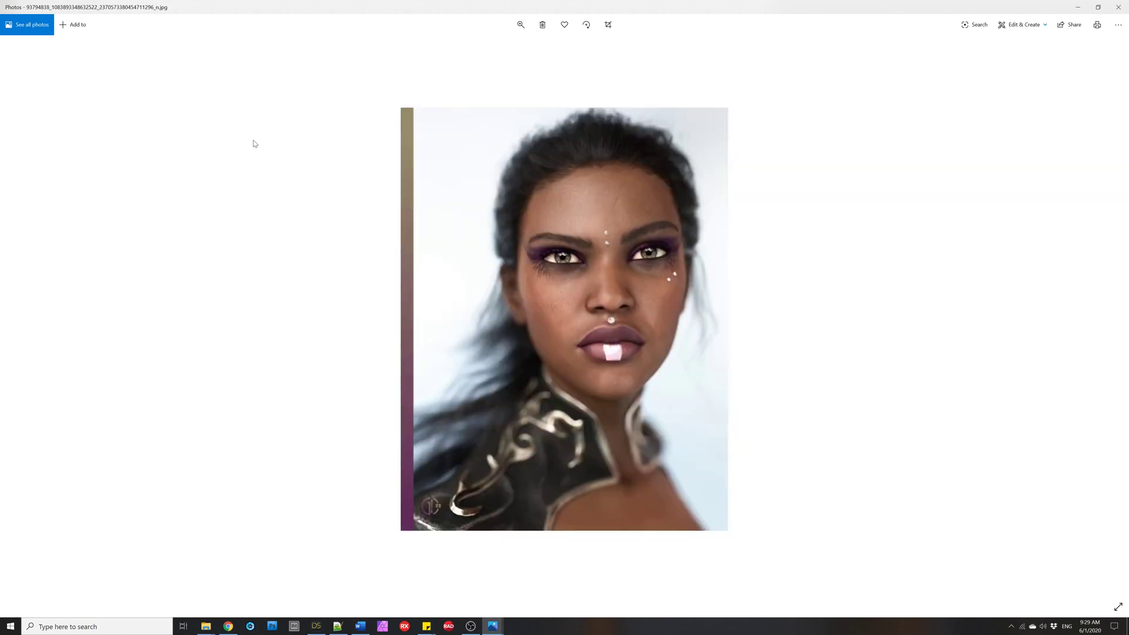
pyautogui.press('Right')
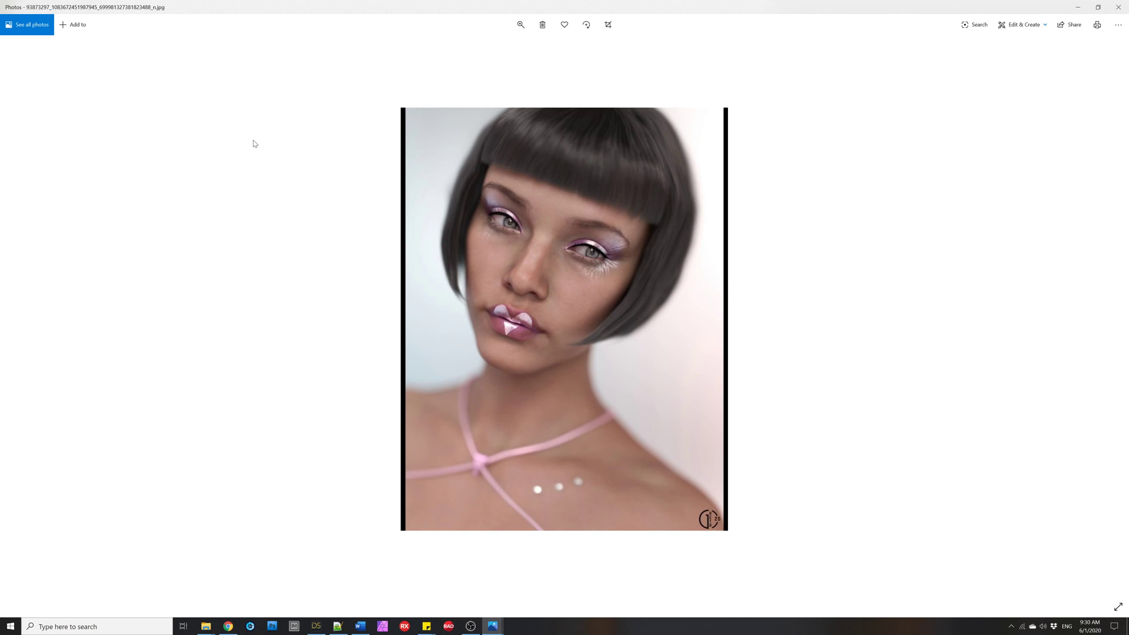
pyautogui.press('Right')
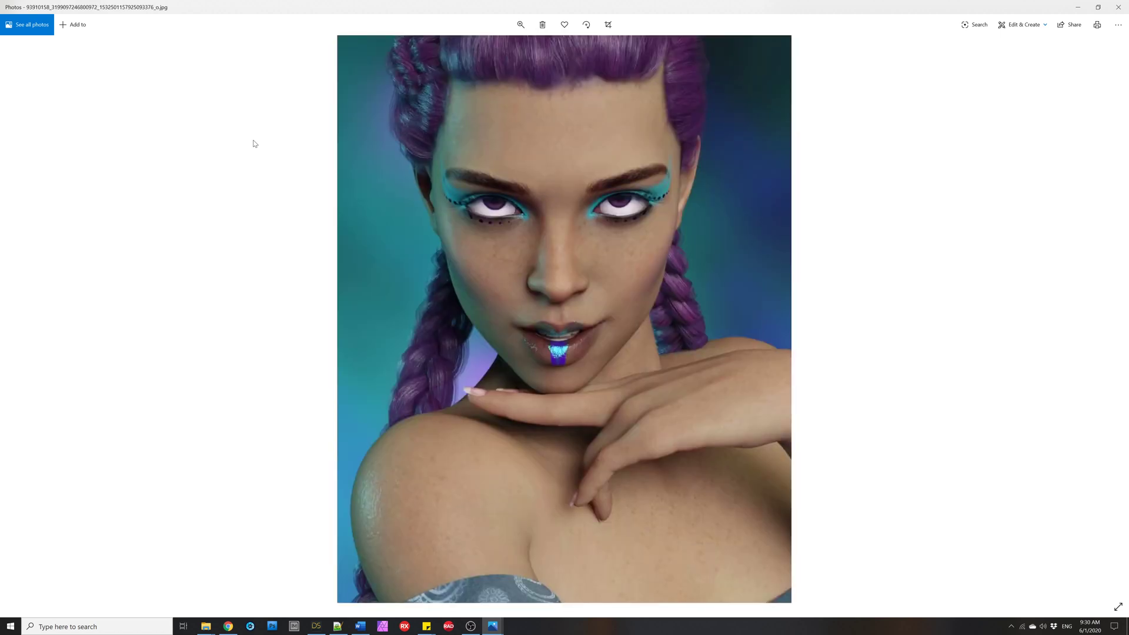
pyautogui.press('Right')
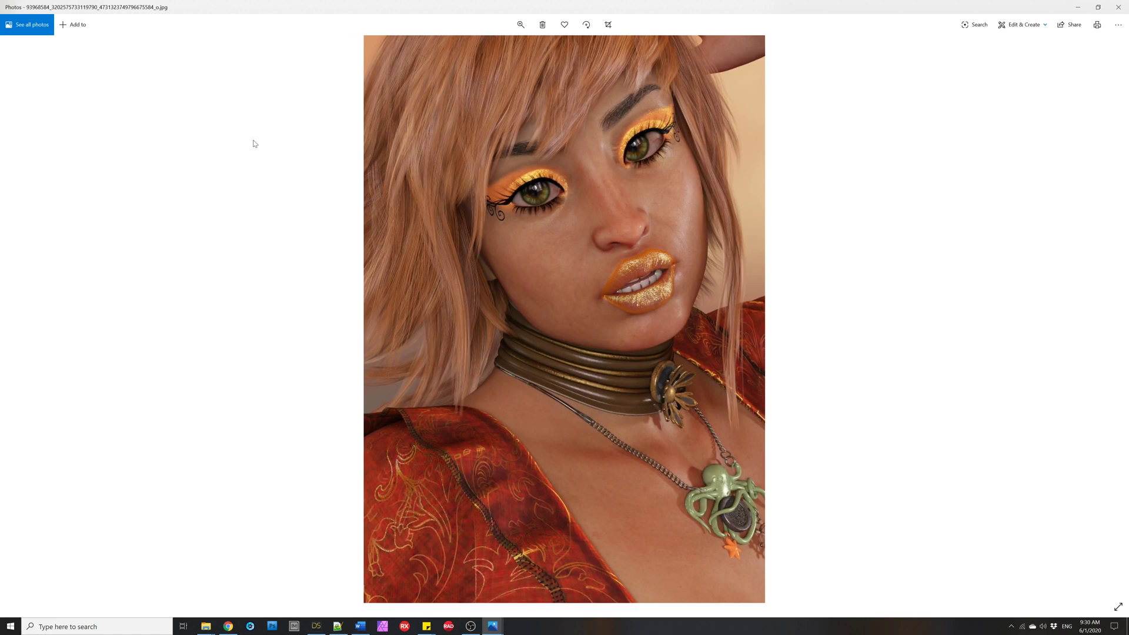
pyautogui.press('Right')
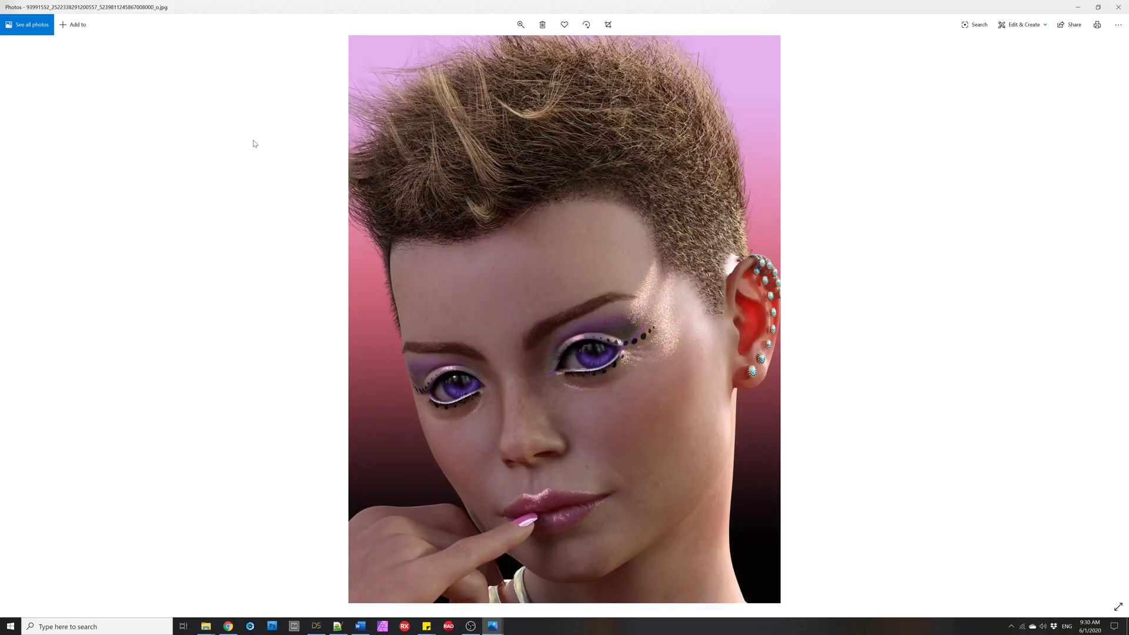
pyautogui.press('Right')
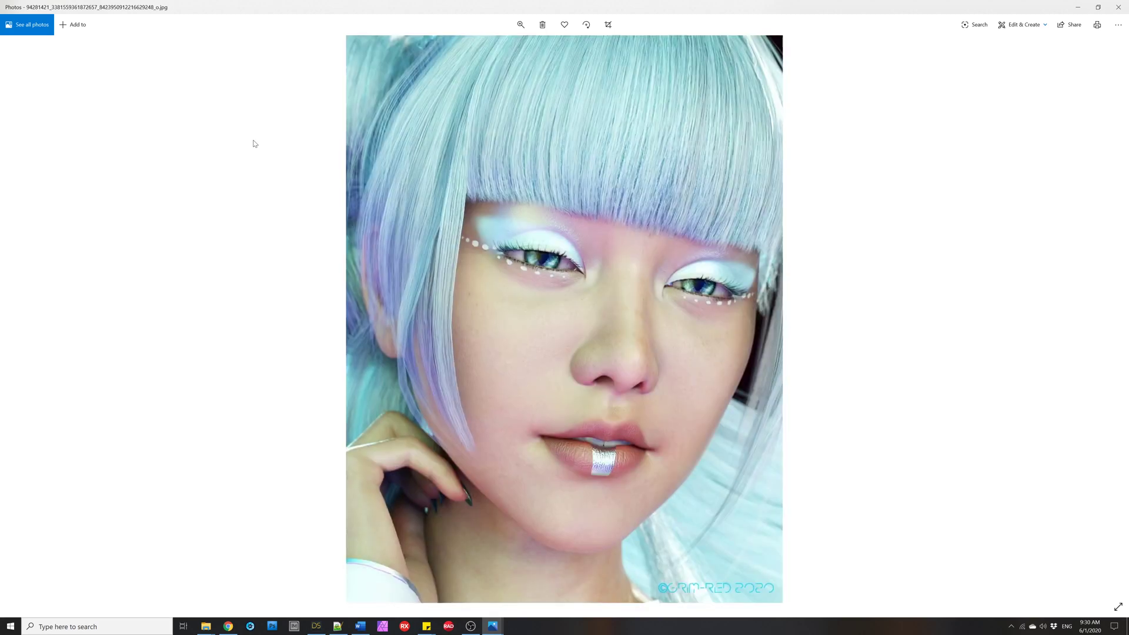
pyautogui.press('Right')
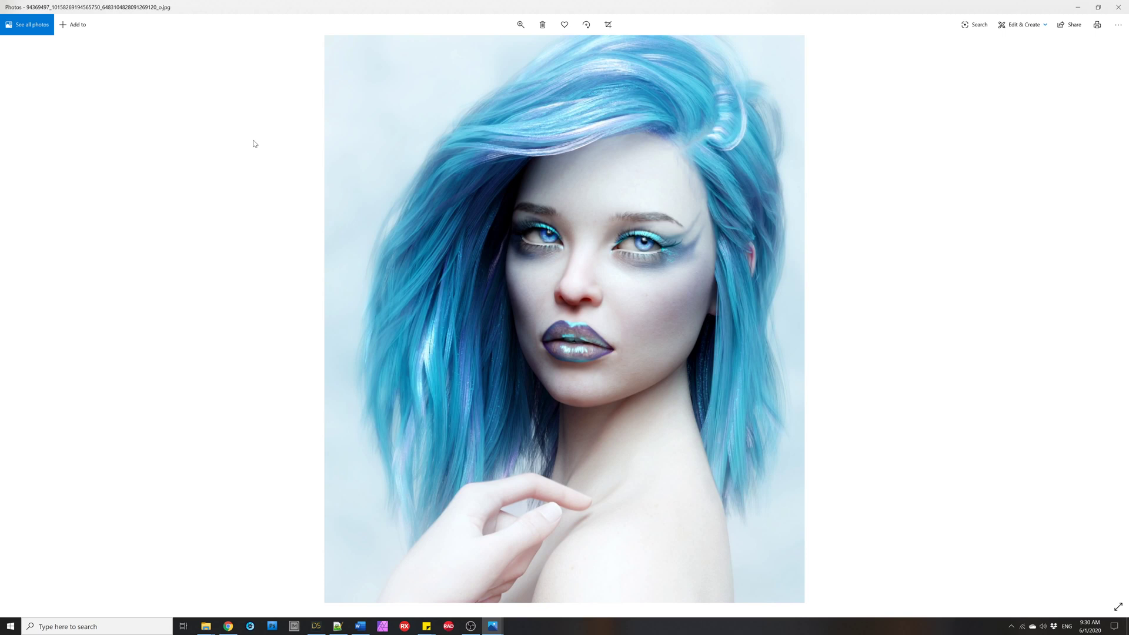
pyautogui.press('Right')
pyautogui.press('Right')
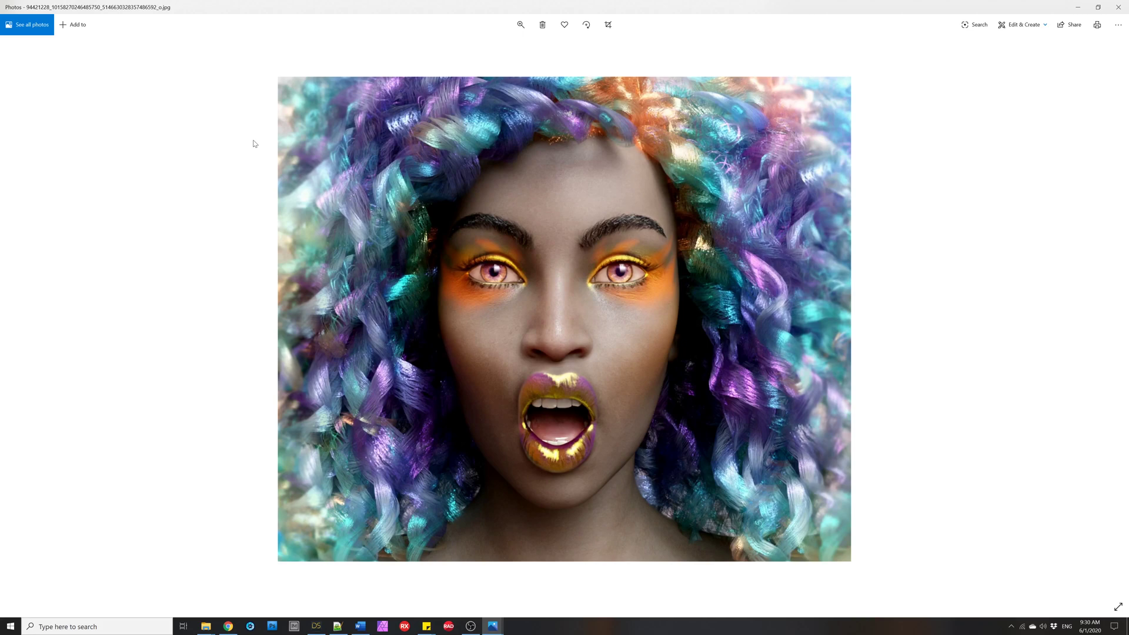
pyautogui.press('Right')
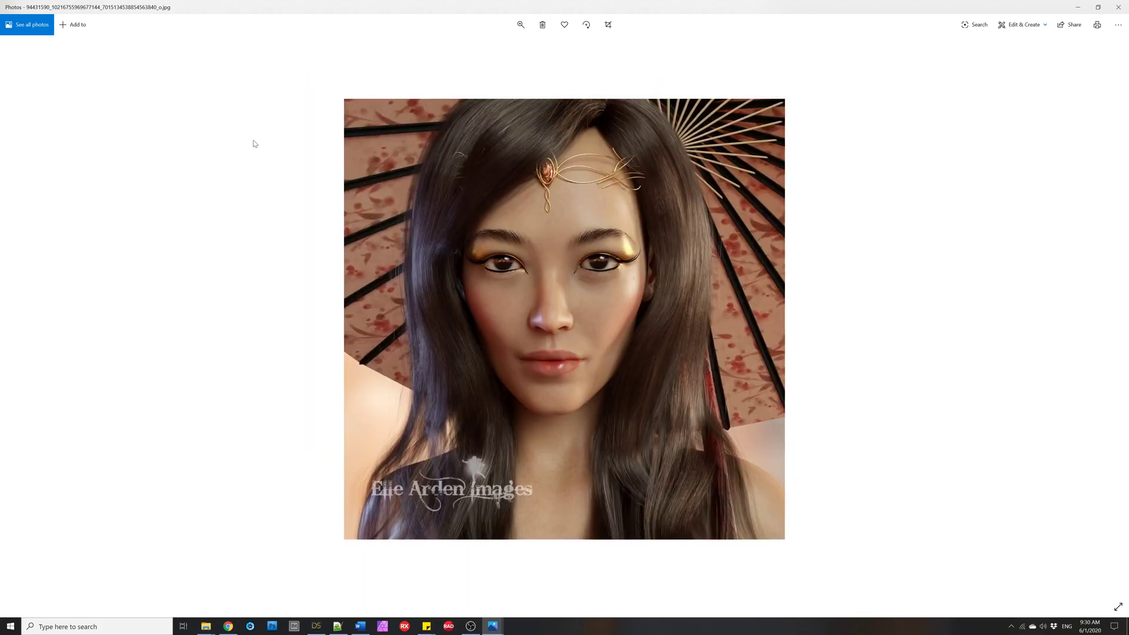
pyautogui.press('Right')
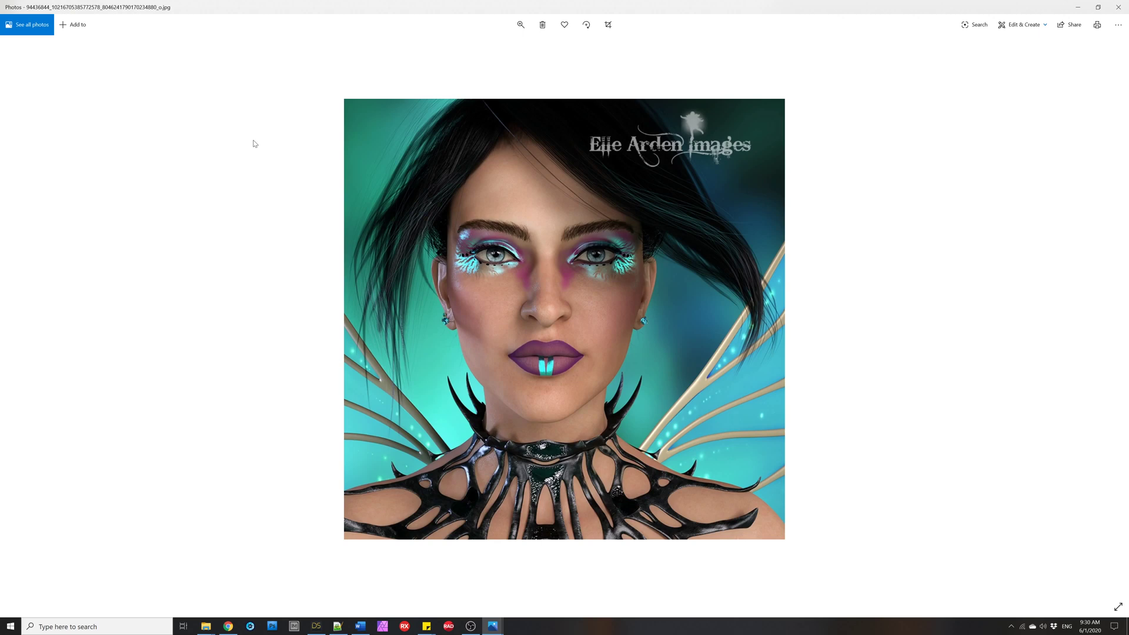
pyautogui.press('Right')
pyautogui.press('Right')
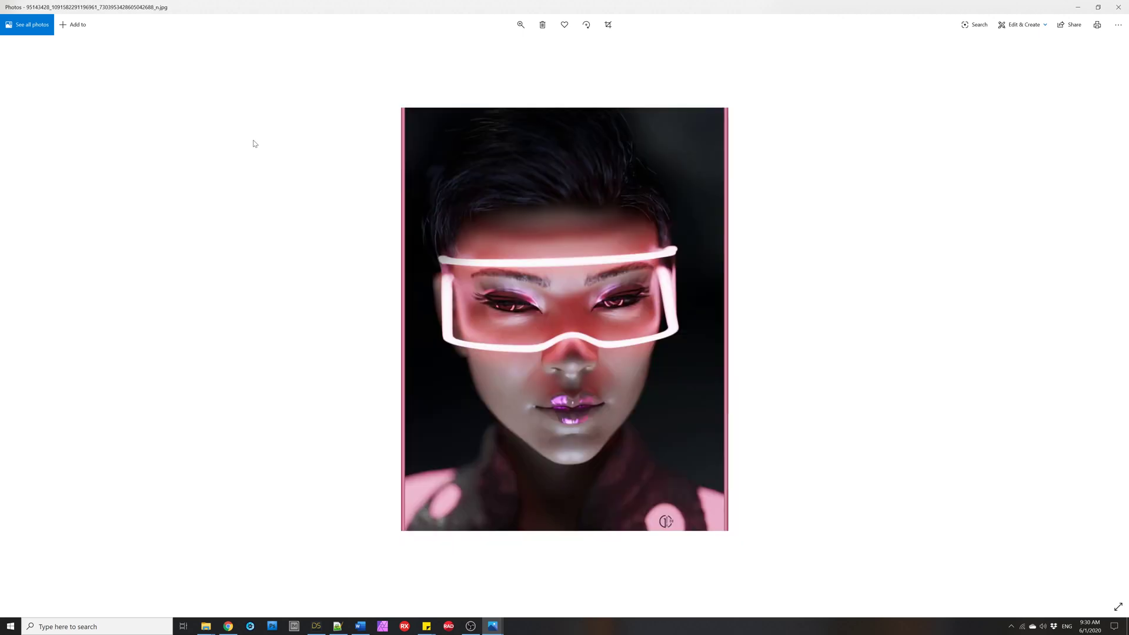
pyautogui.press('Right')
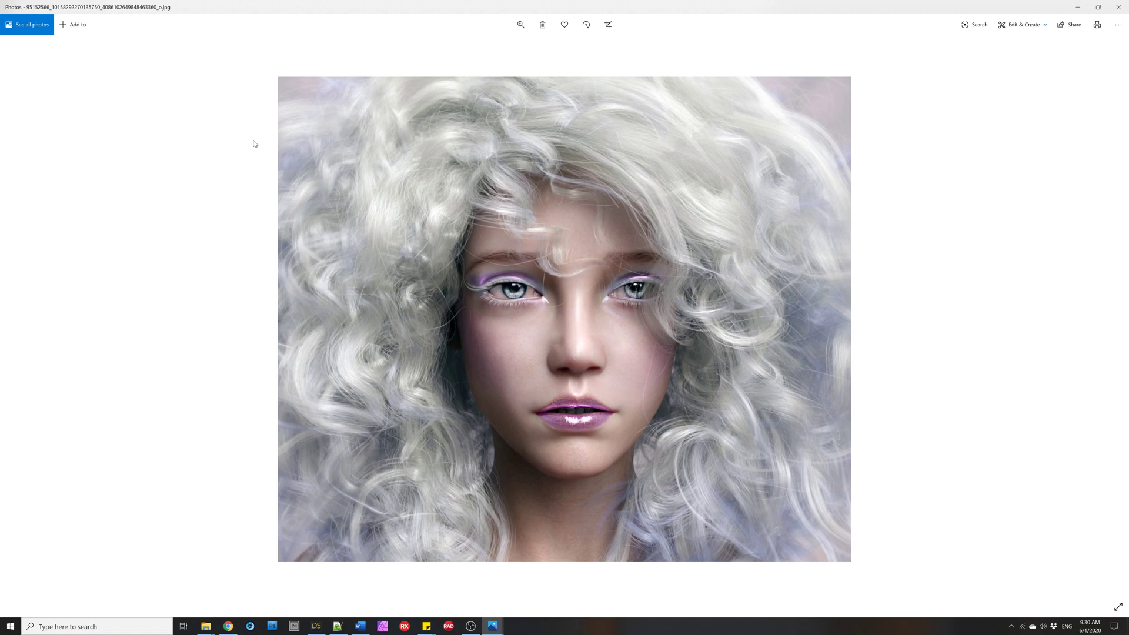
pyautogui.press('Right')
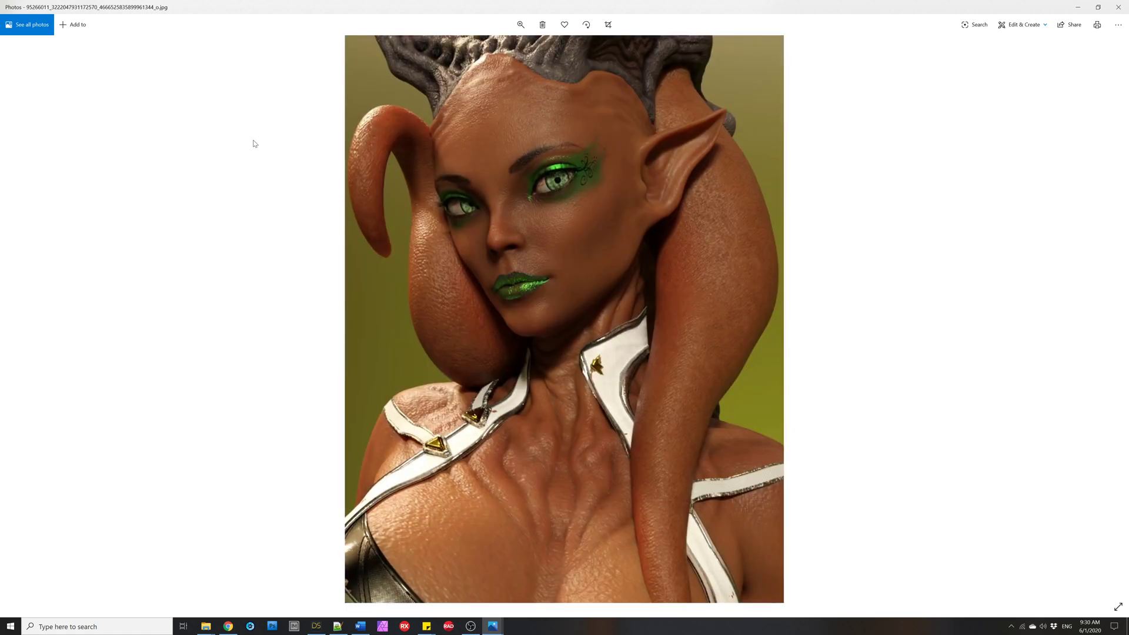
pyautogui.press('Right')
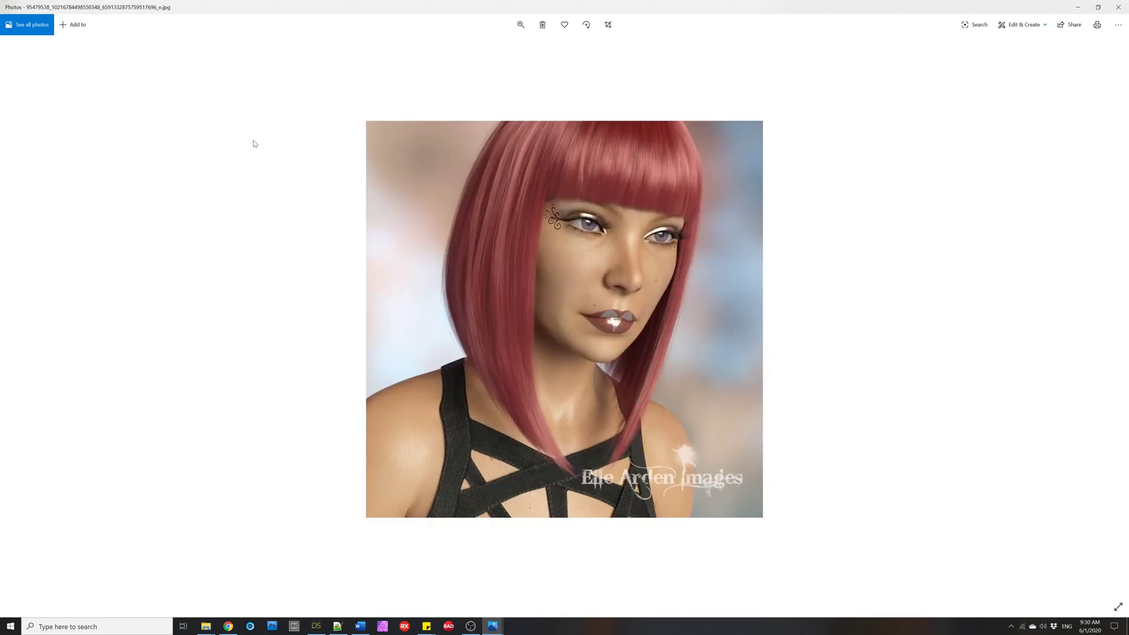